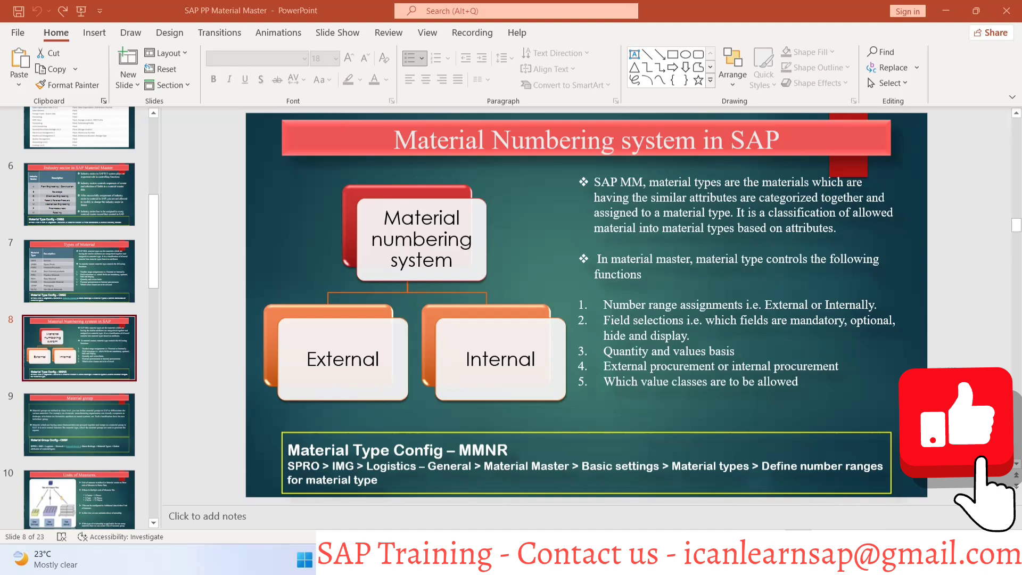
Display material LAPTOP-B14 via MM03, picked from history, showing its Basic Data 1 view
mouse_move(600, 563)
left_click(641, 482)
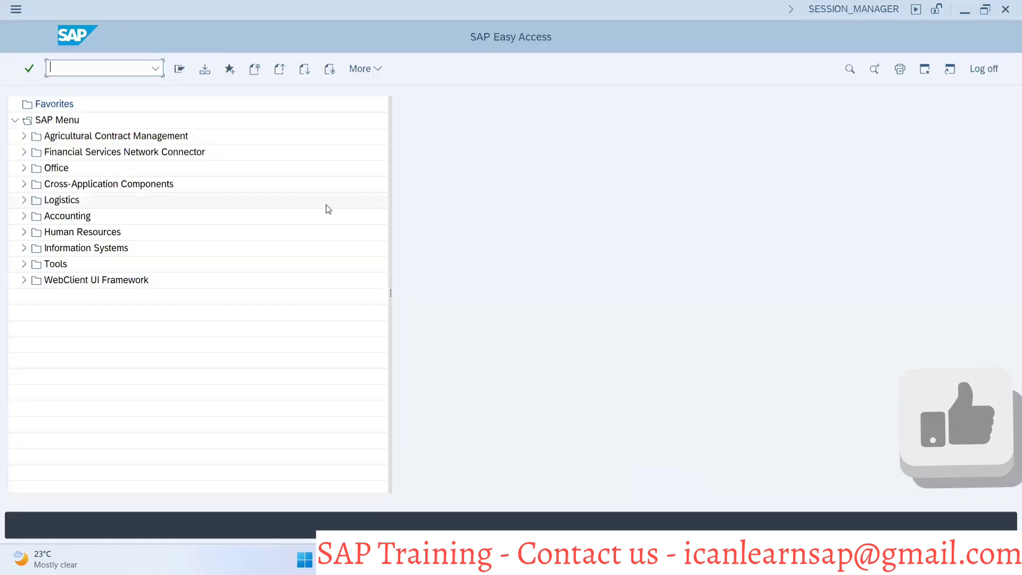
type("mm03")
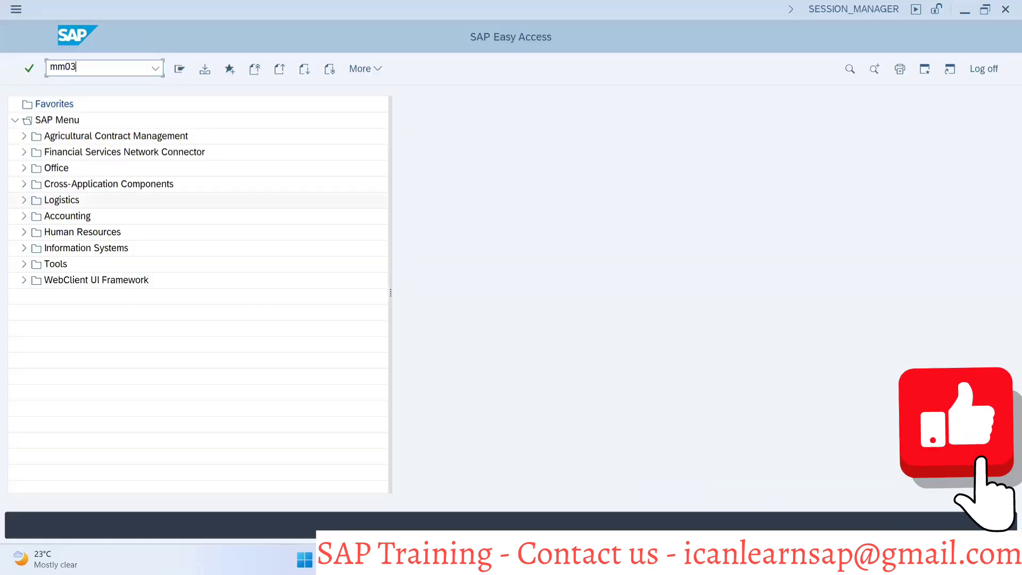
key("Return")
left_click(159, 122)
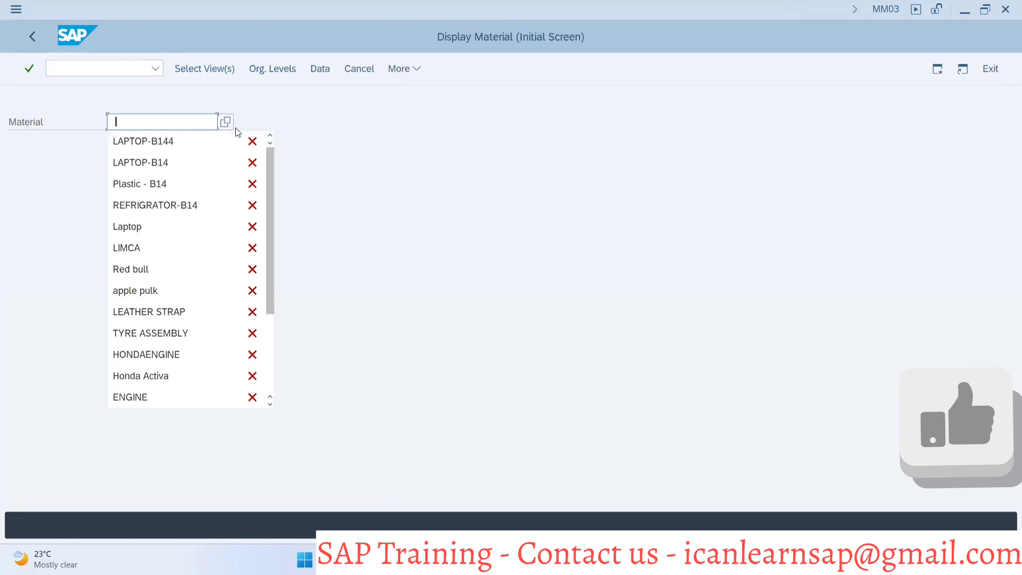
left_click(187, 169)
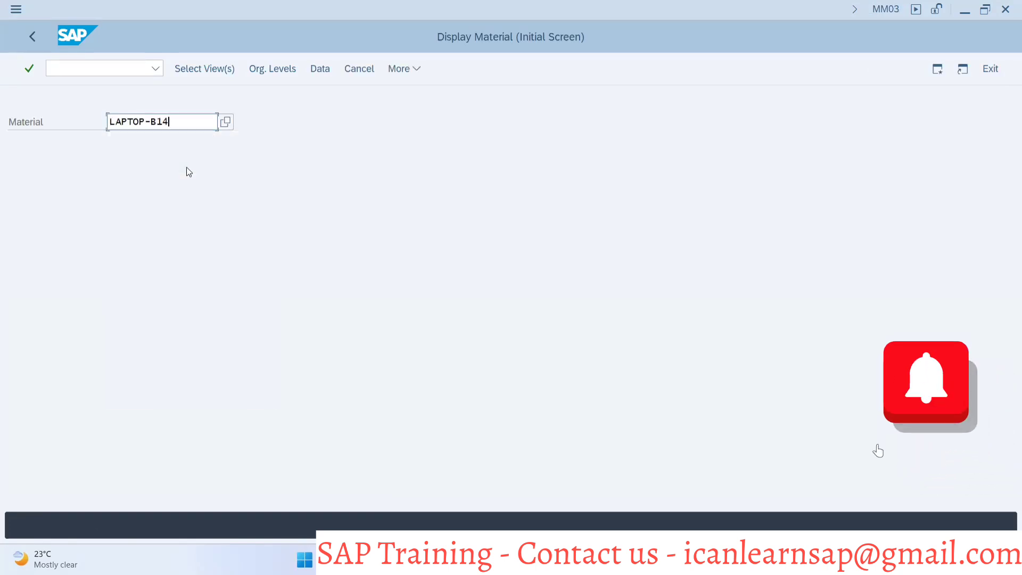
key("Return")
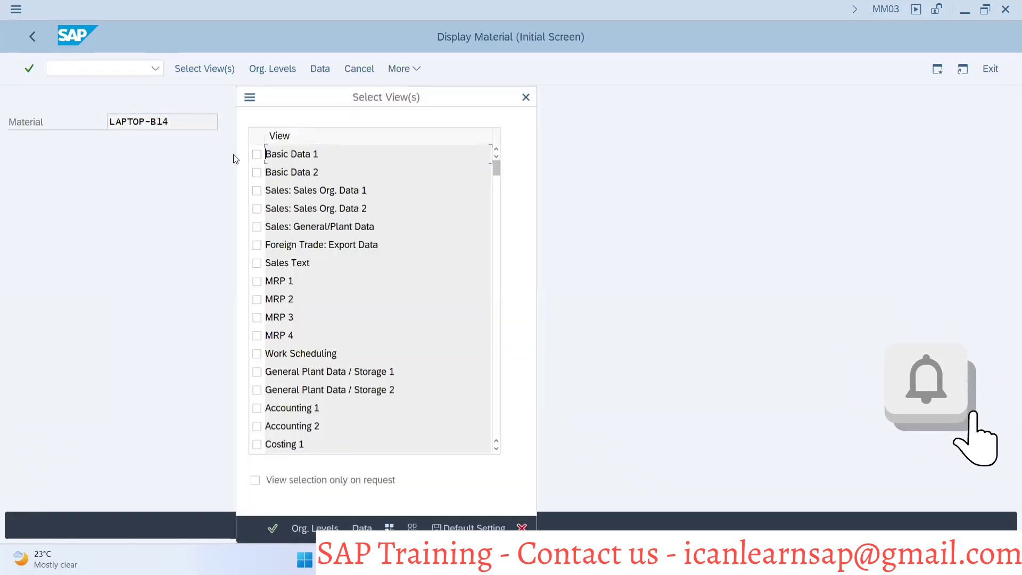
left_click(256, 154)
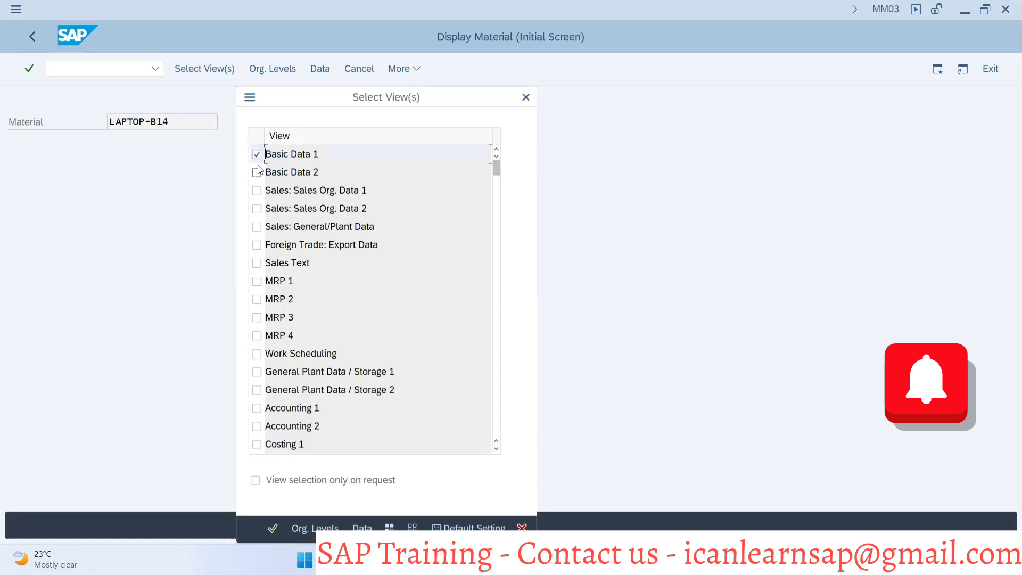
key("Return")
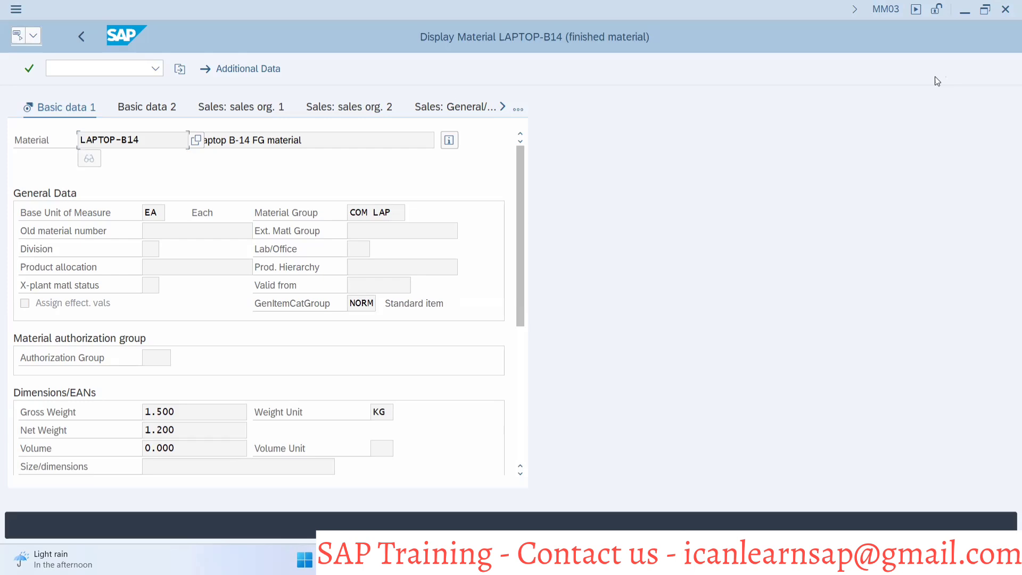
key("alt+Tab")
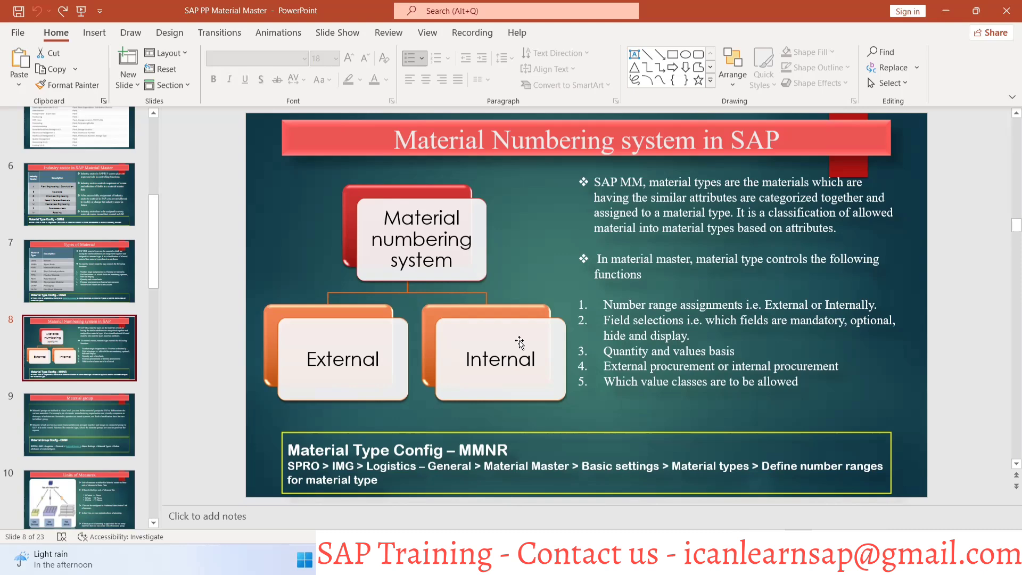
key("alt+Tab")
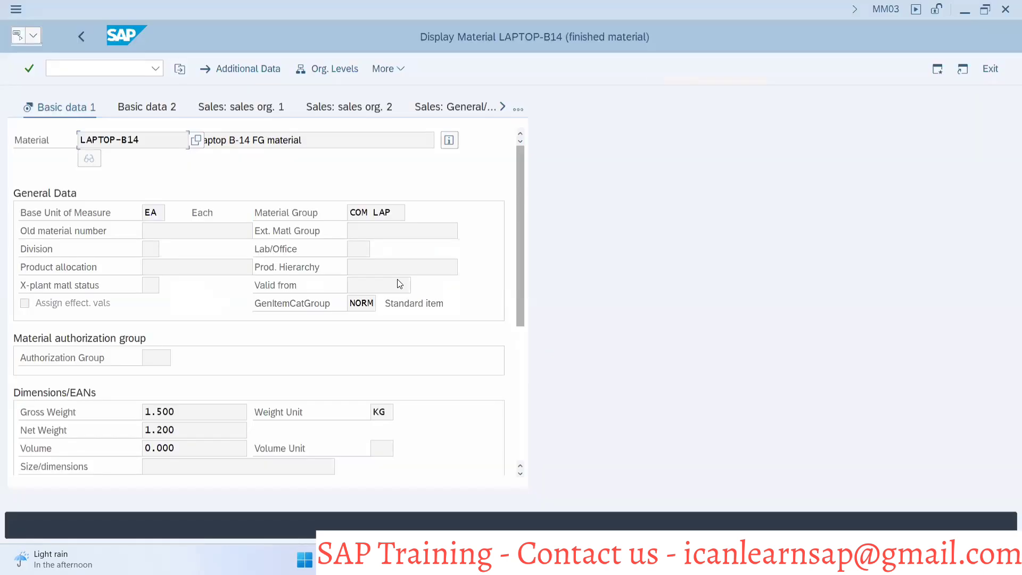
In a new session, start MM01 with Mechanical Engineering sector and FERT material type
left_click(935, 74)
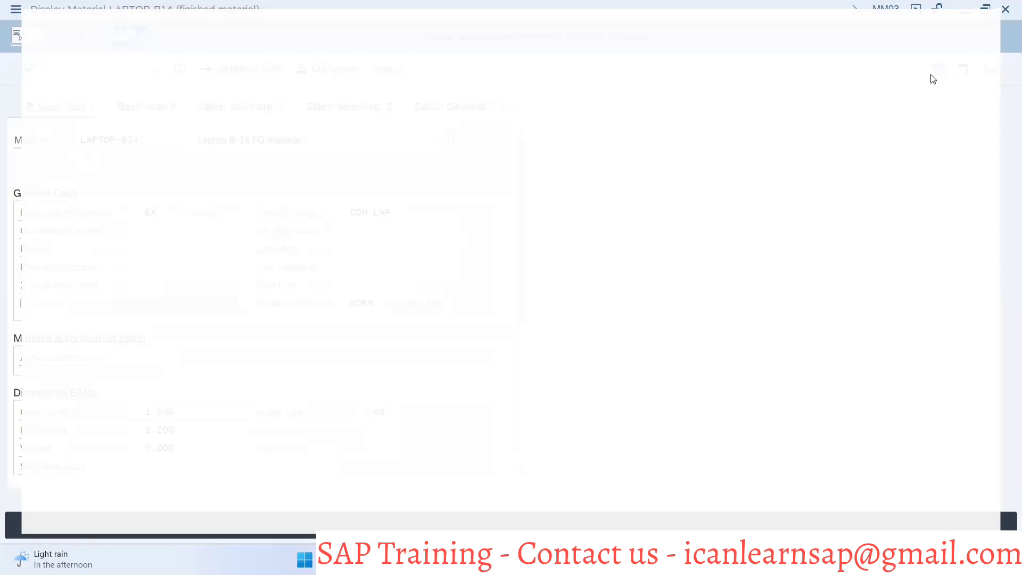
type("mm01")
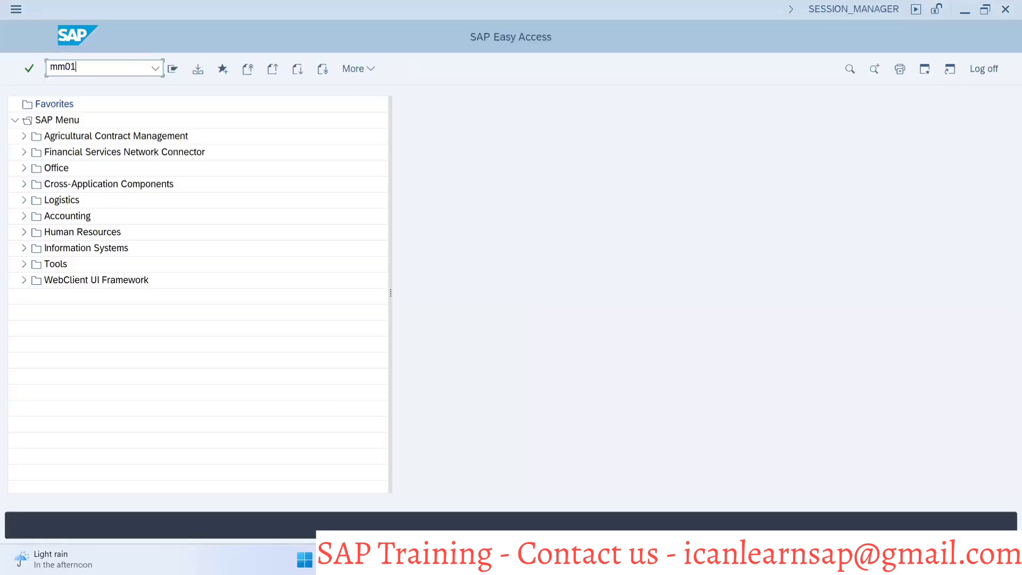
key("Return")
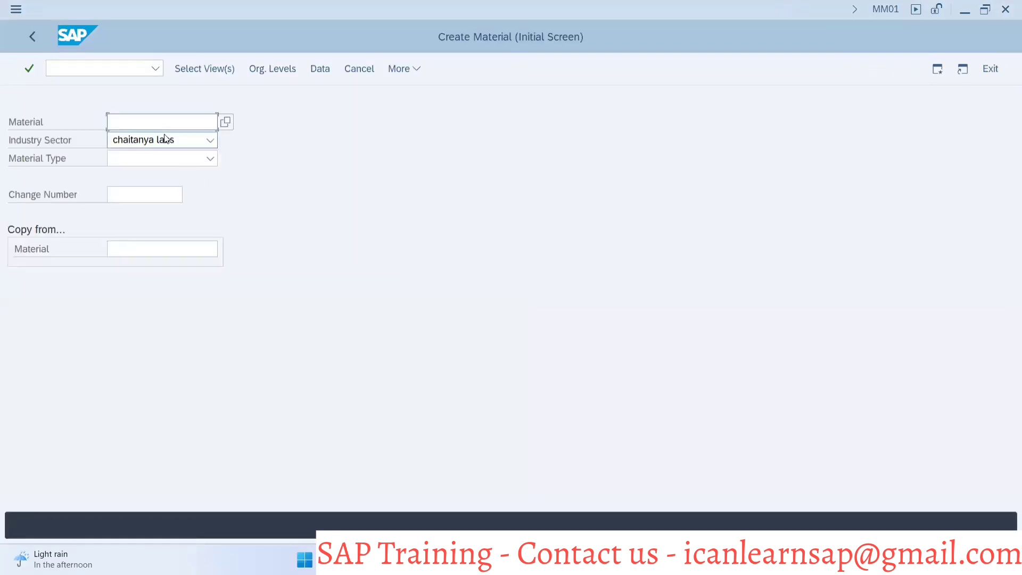
left_click(171, 141)
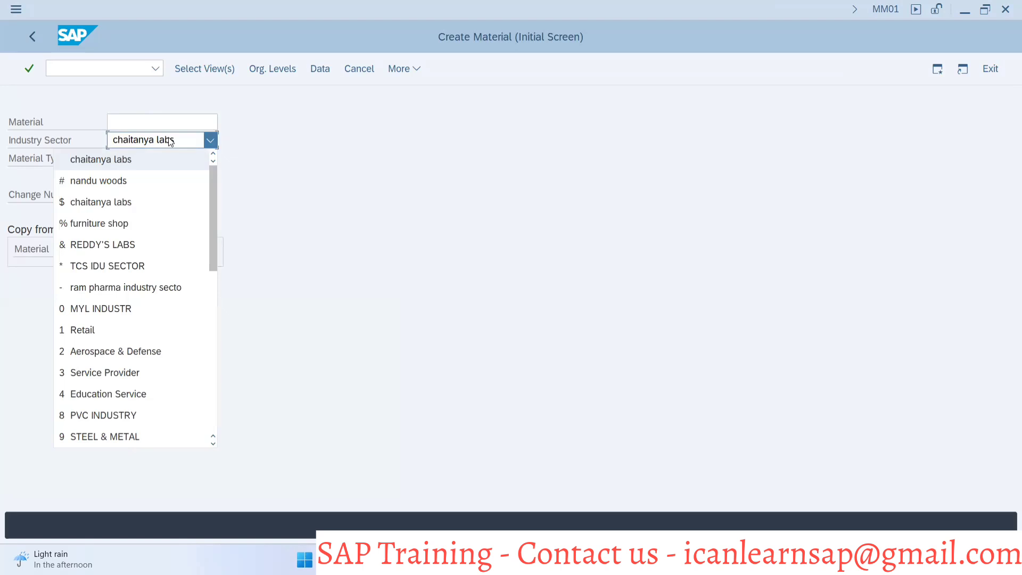
scroll(122, 426, "down", 3)
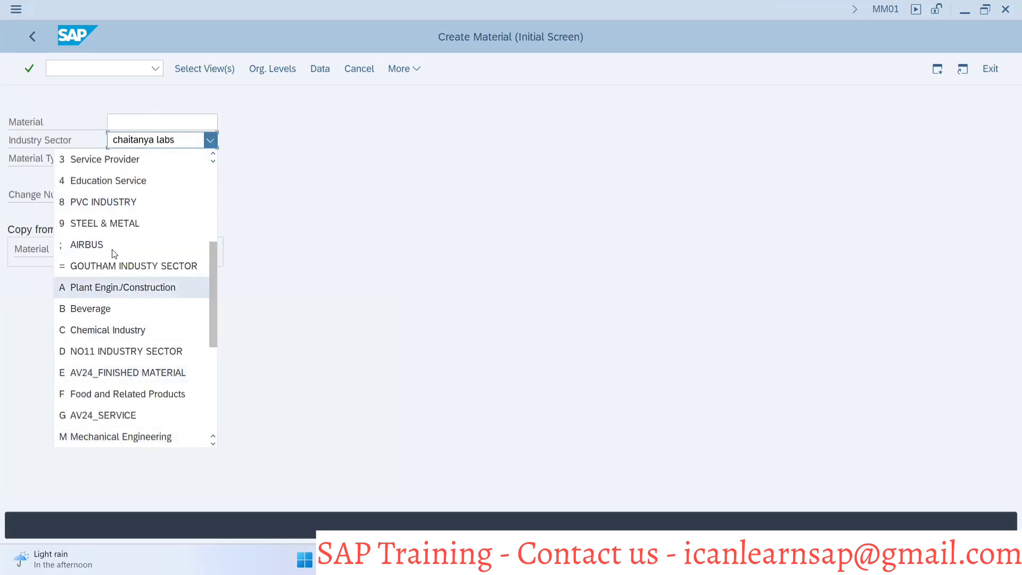
left_click(118, 439)
left_click(161, 160)
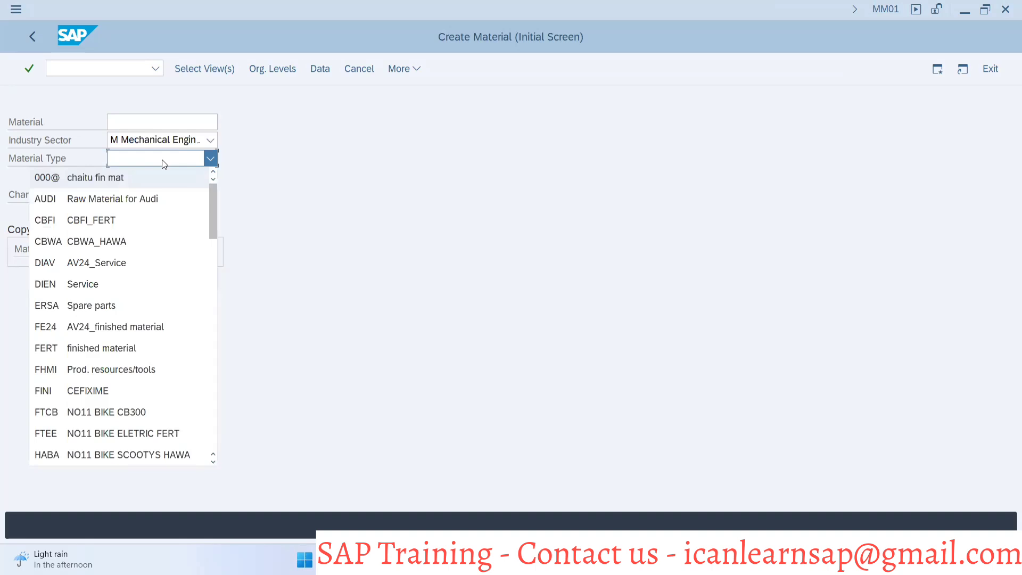
left_click(111, 346)
left_click(162, 122)
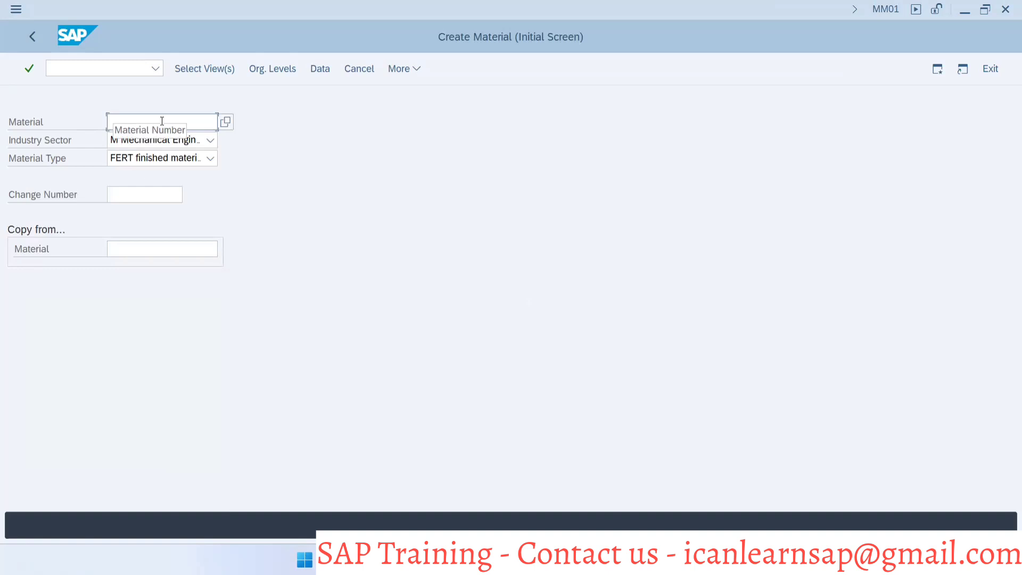
type("1230")
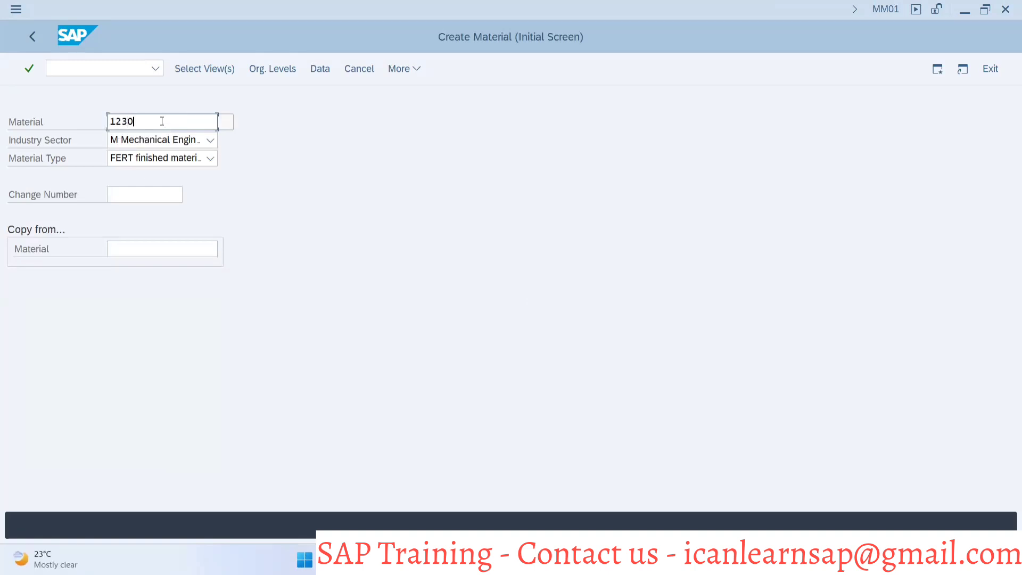
type("98566334")
key("Return")
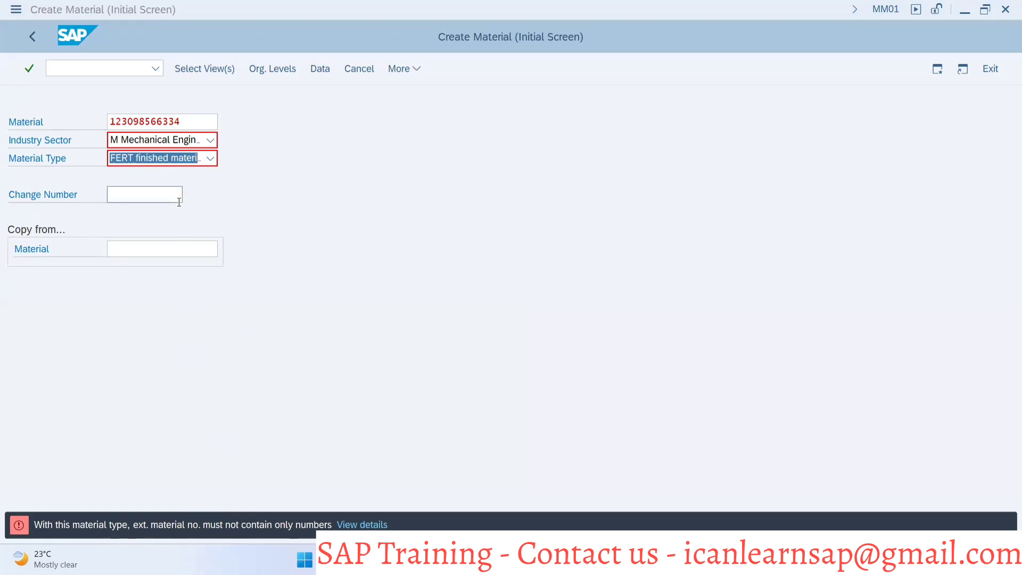
left_click(175, 119)
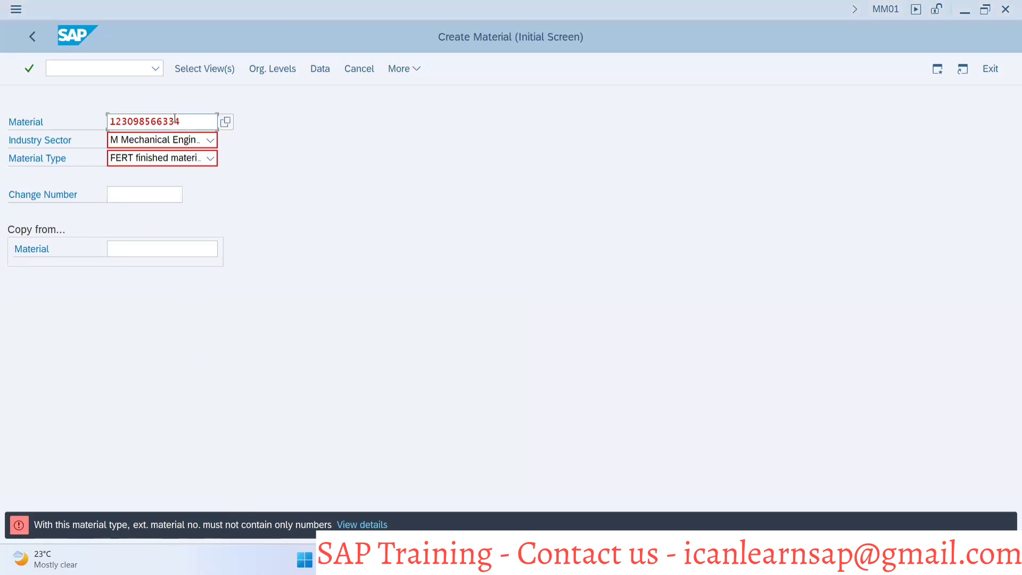
type("ASR")
key("Return")
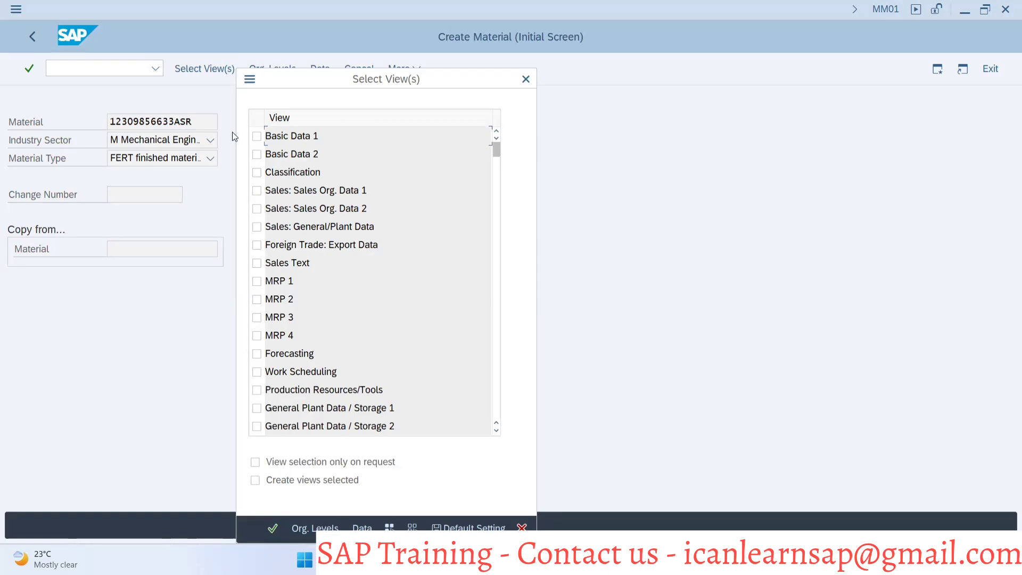
left_click(256, 137)
left_click(256, 155)
key("Return")
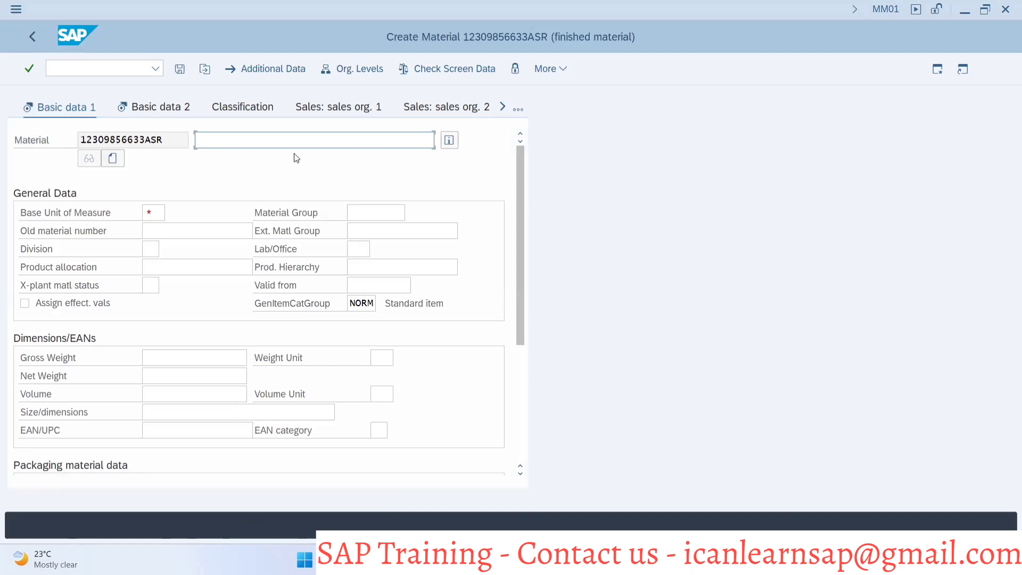
Glance at the PowerPoint slides, then enter /nmm01 to restart material creation
key("alt+Tab")
key("alt+Tab")
key("alt+Tab")
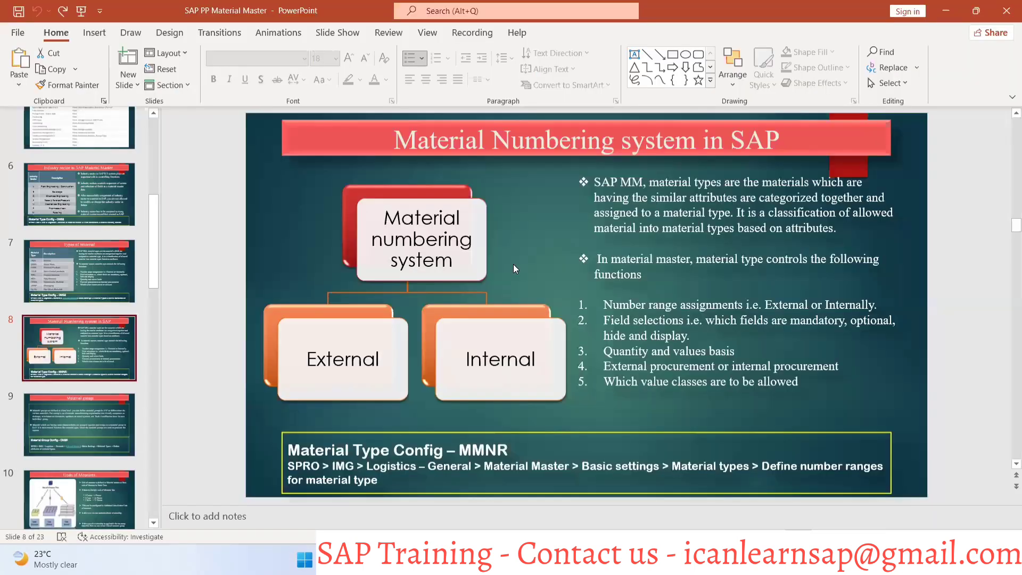
key("alt+Tab")
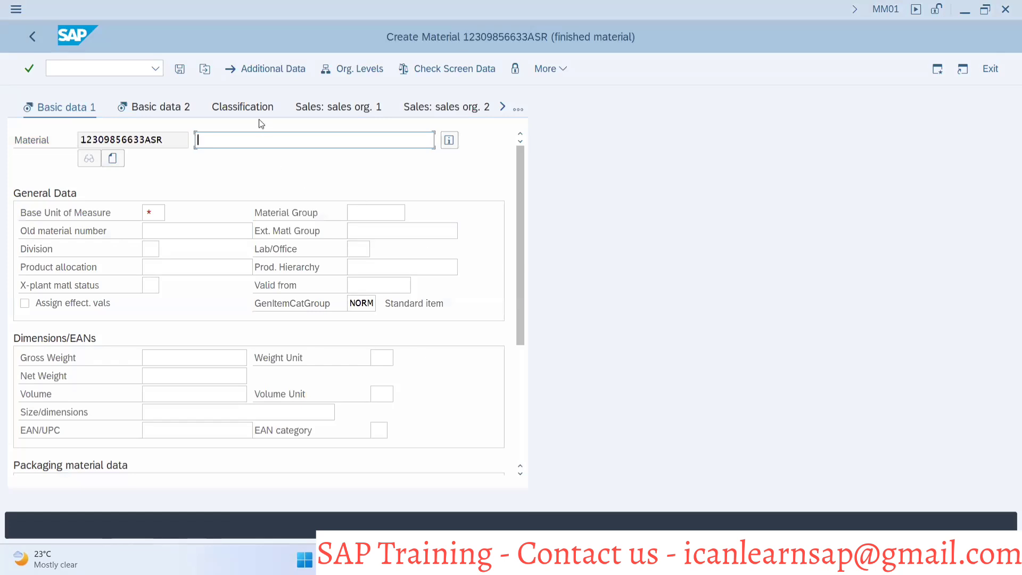
left_click(129, 69)
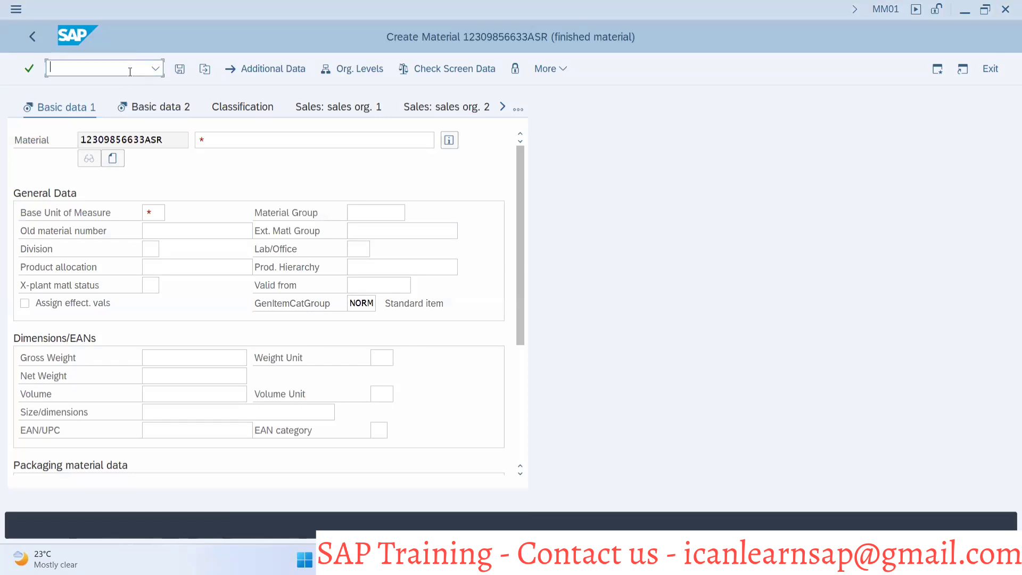
type("/nmm01")
Restart MM01 and choose ROH Raw Material as the material type
key("Return")
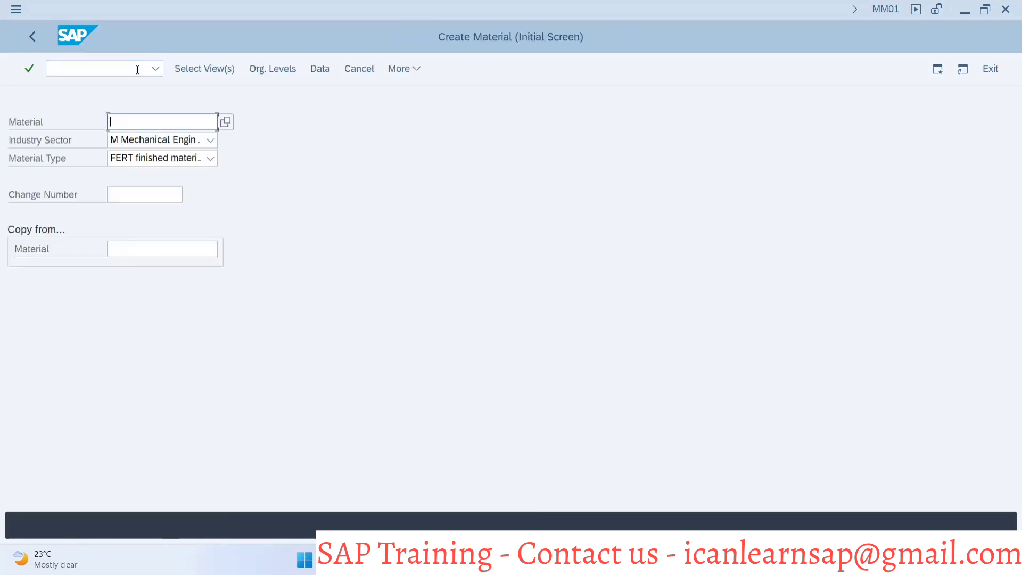
left_click(143, 159)
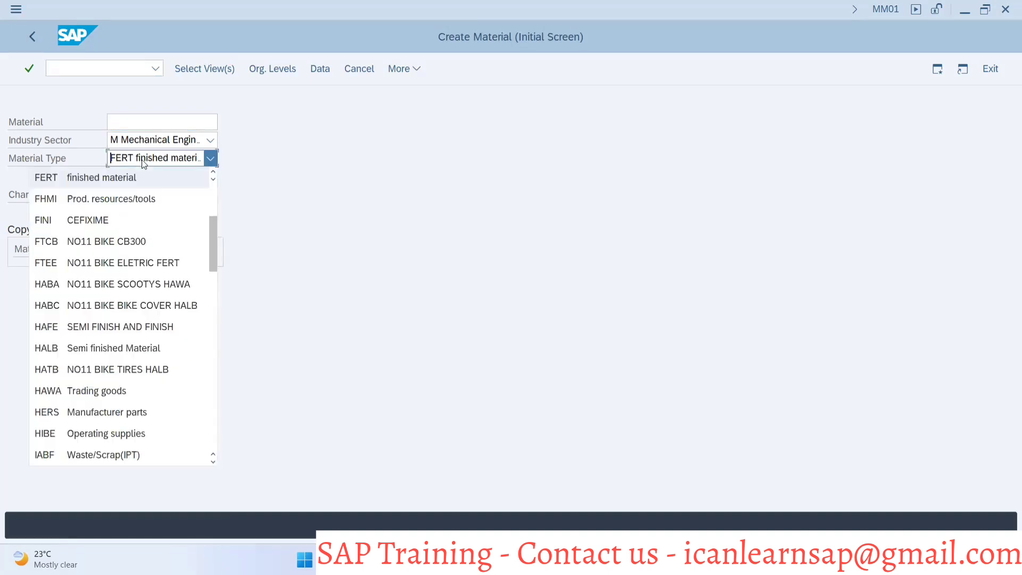
type("roh")
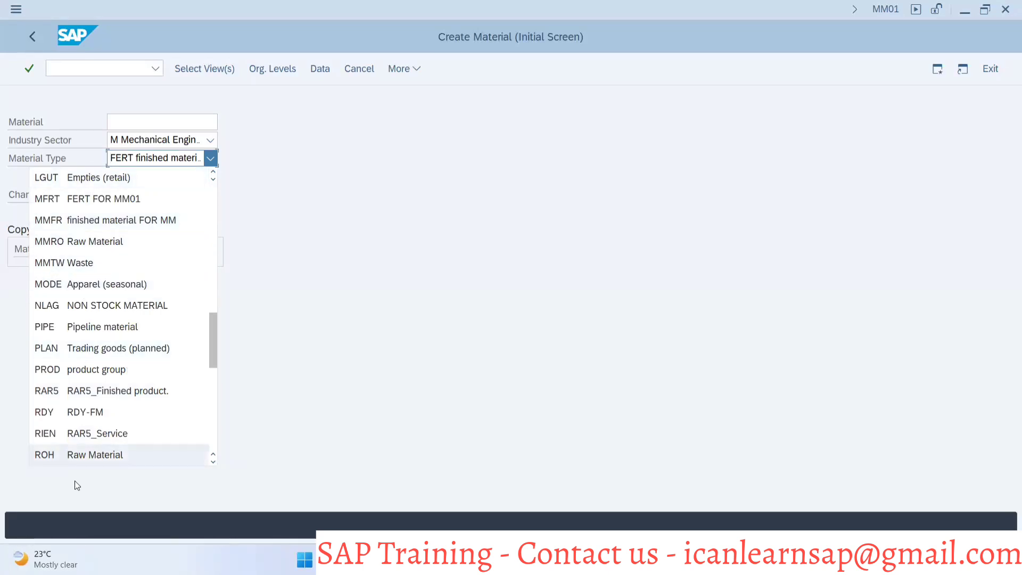
left_click(80, 457)
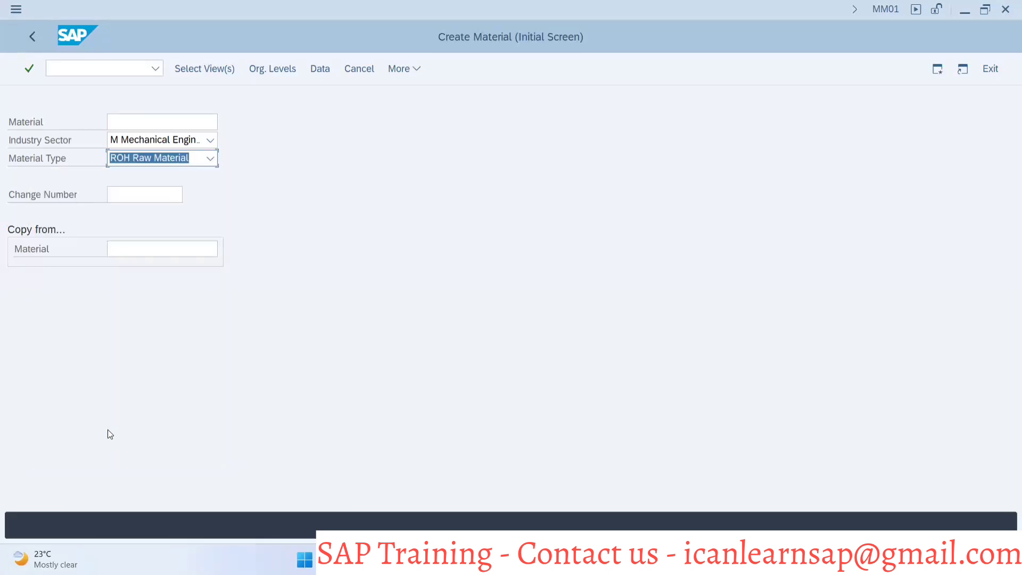
left_click(158, 383)
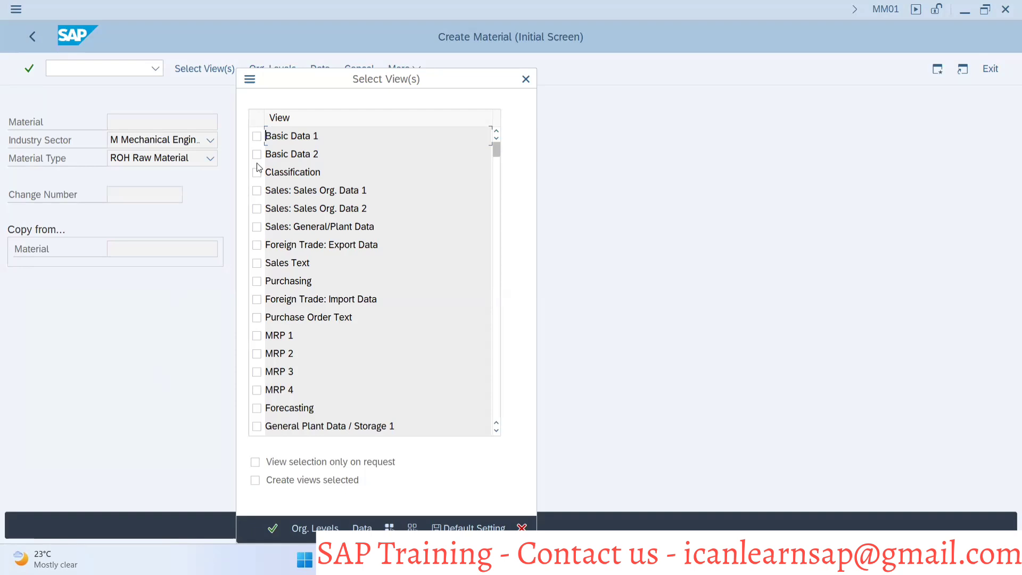
Select the Basic Data 1, Basic Data 2, Purchasing, MRP 2 and MRP 4 views and continue
left_click(256, 136)
left_click(256, 154)
left_click(258, 281)
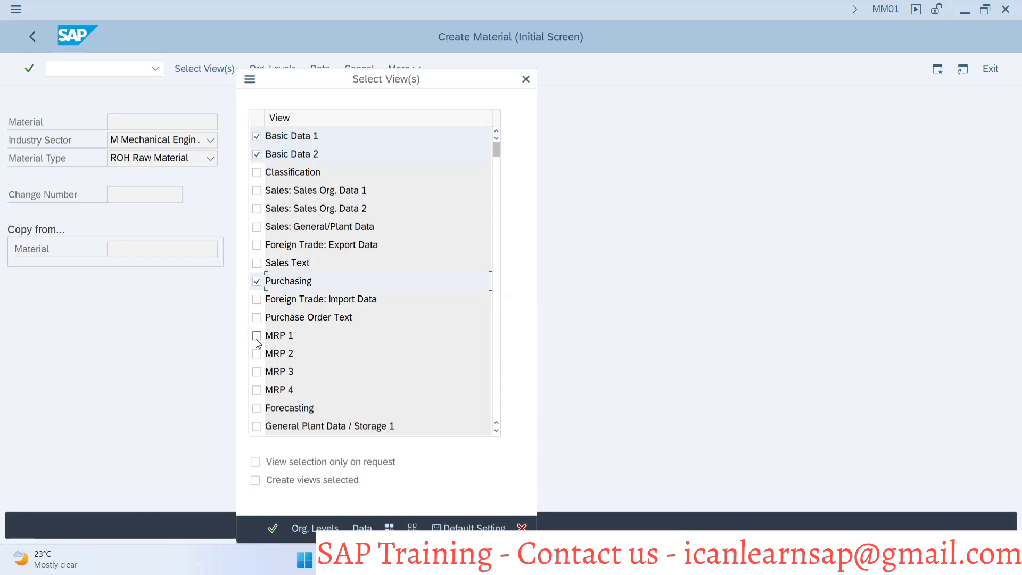
left_click(257, 354)
left_click(256, 389)
key("Return")
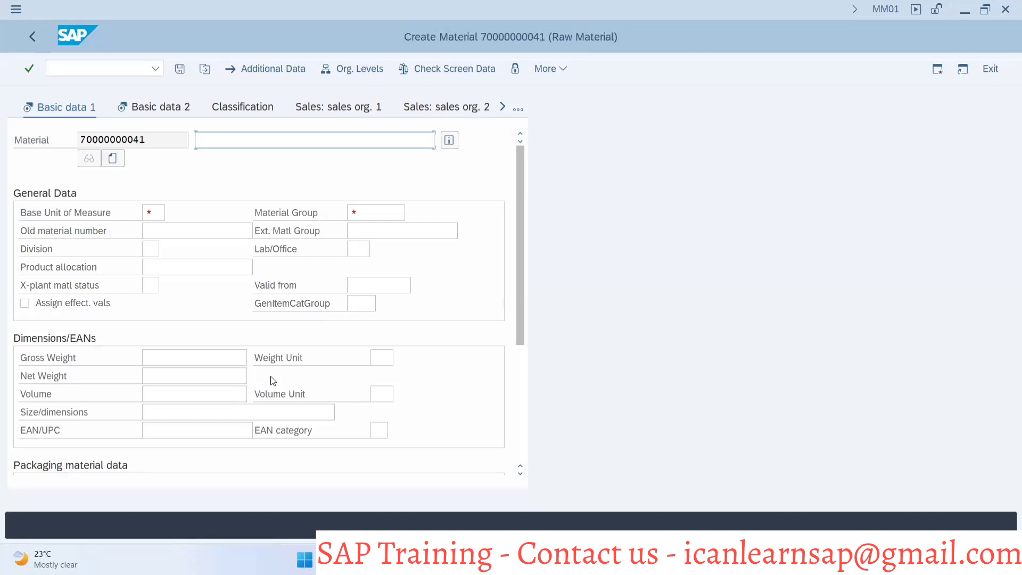
type("PCB for laptop")
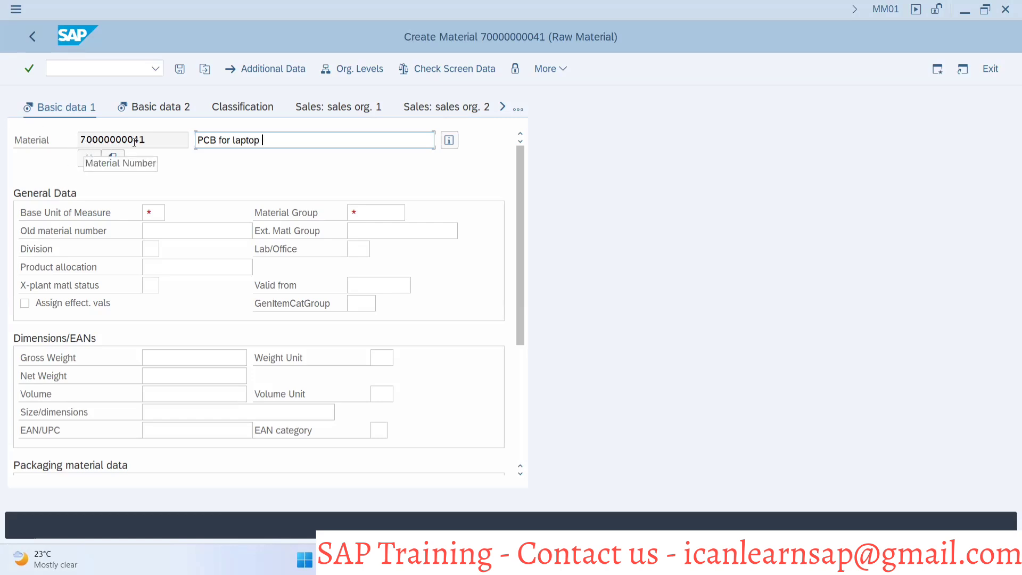
left_click_drag(145, 141, 73, 140)
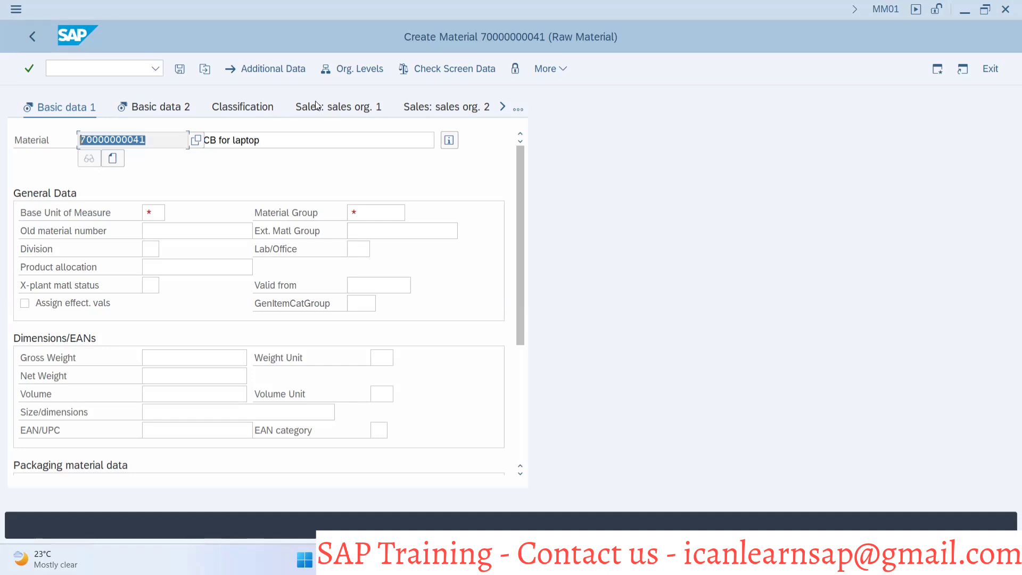
left_click(544, 69)
Open a new session and enter MMNR in the command field
left_click(938, 69)
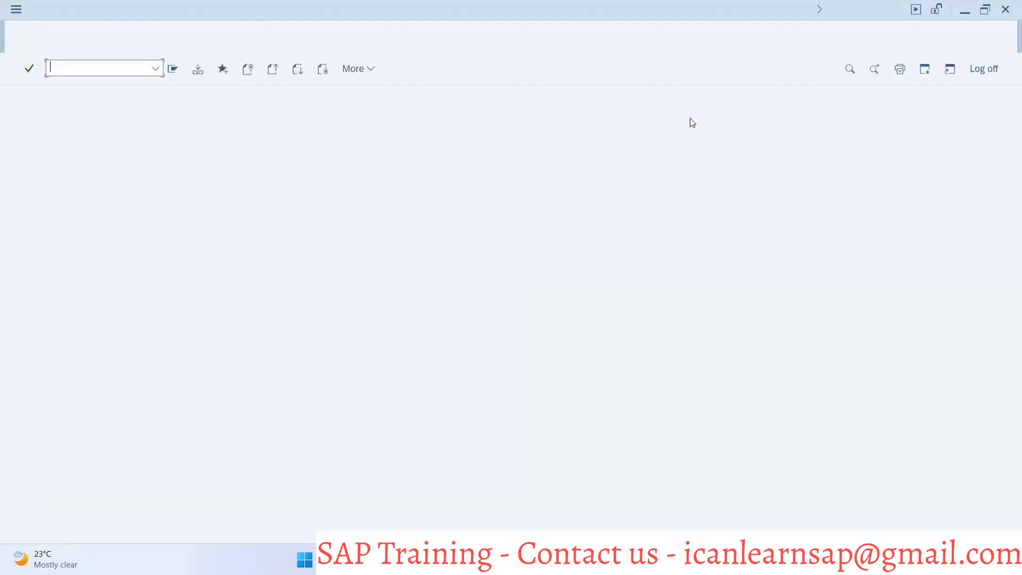
type("MMNR")
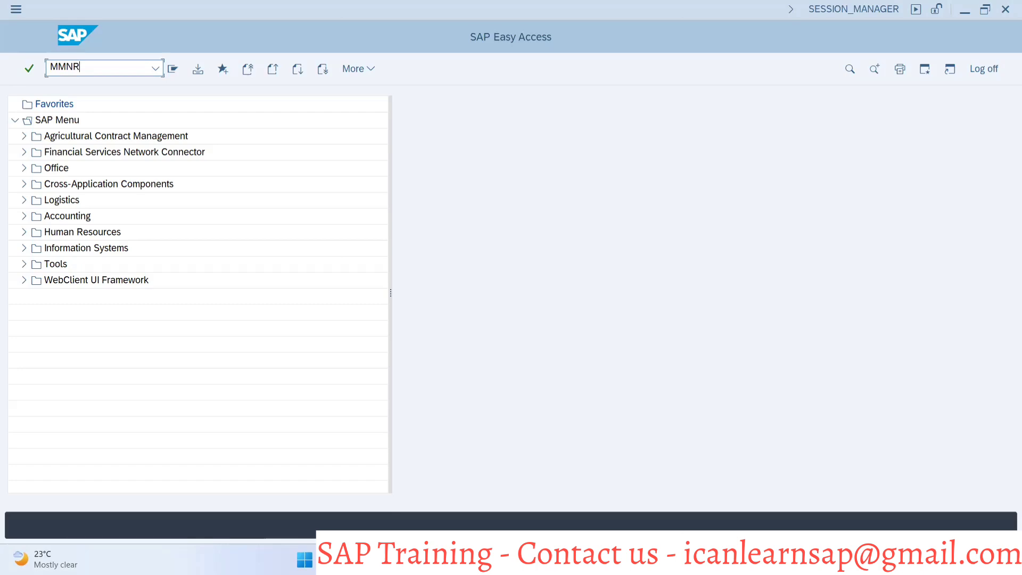
Check the Material Numbering slide in PowerPoint, then run MMNR back in SAP
key("alt+Tab")
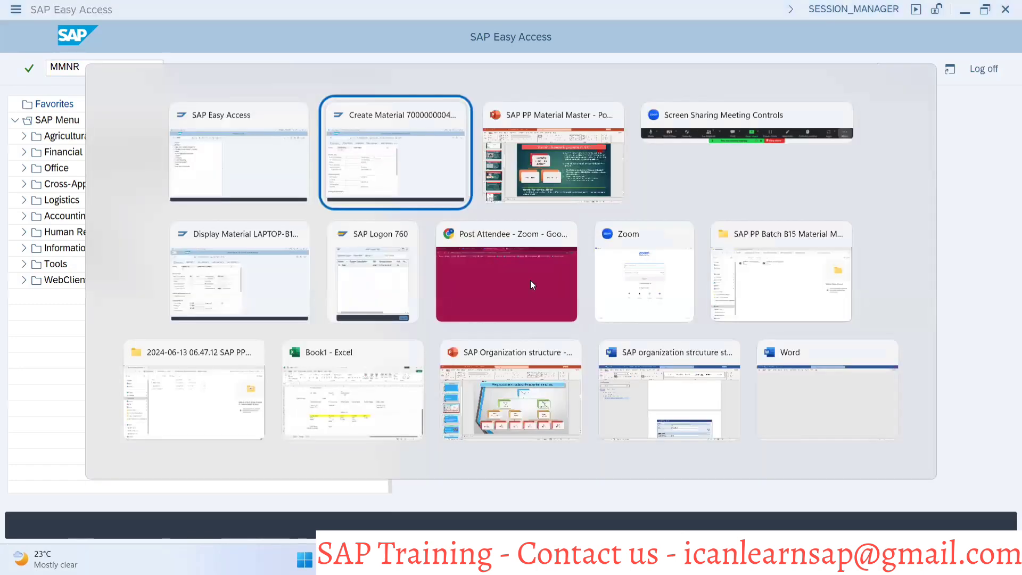
key("alt+Tab")
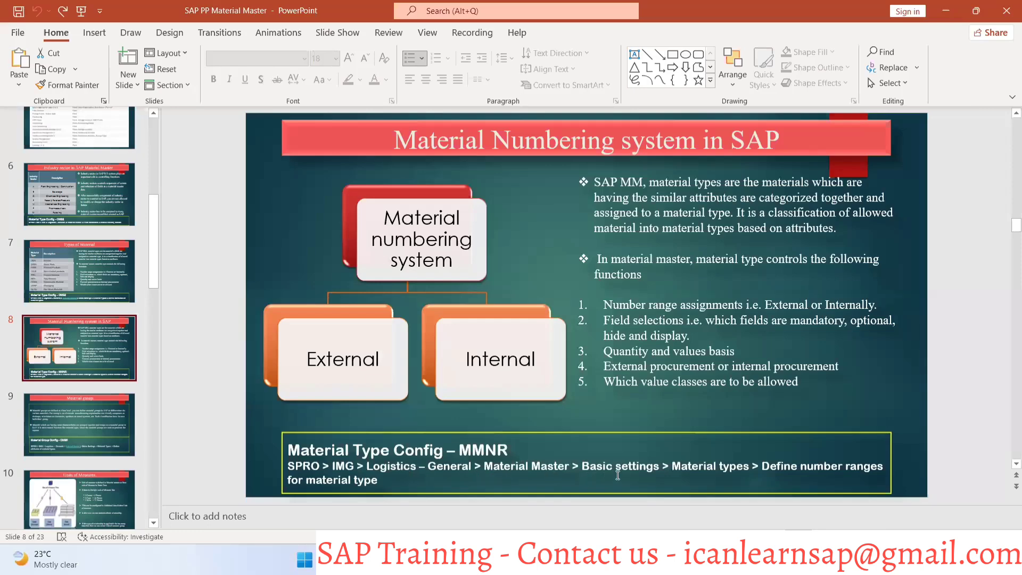
key("alt+Tab")
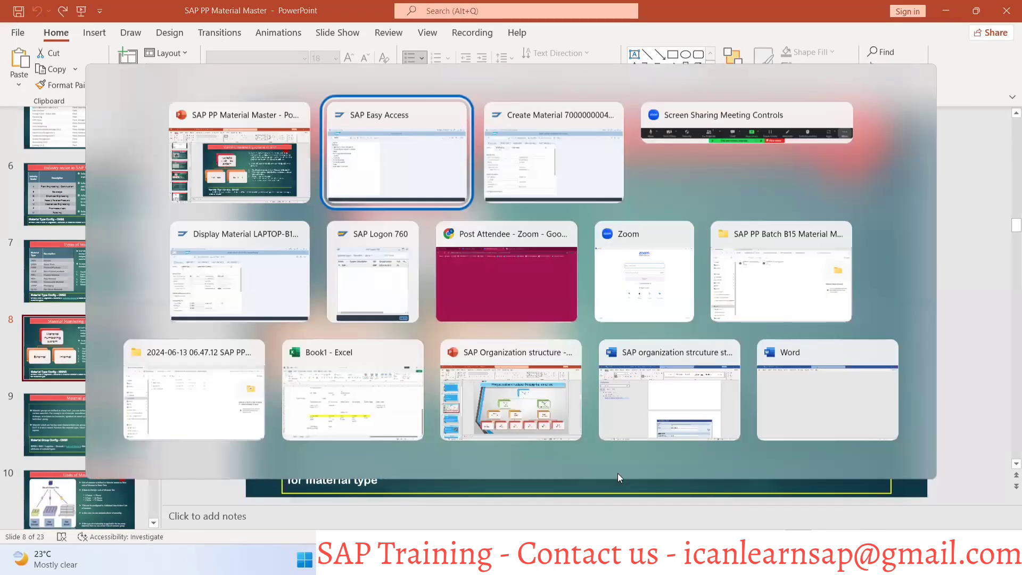
key("Return")
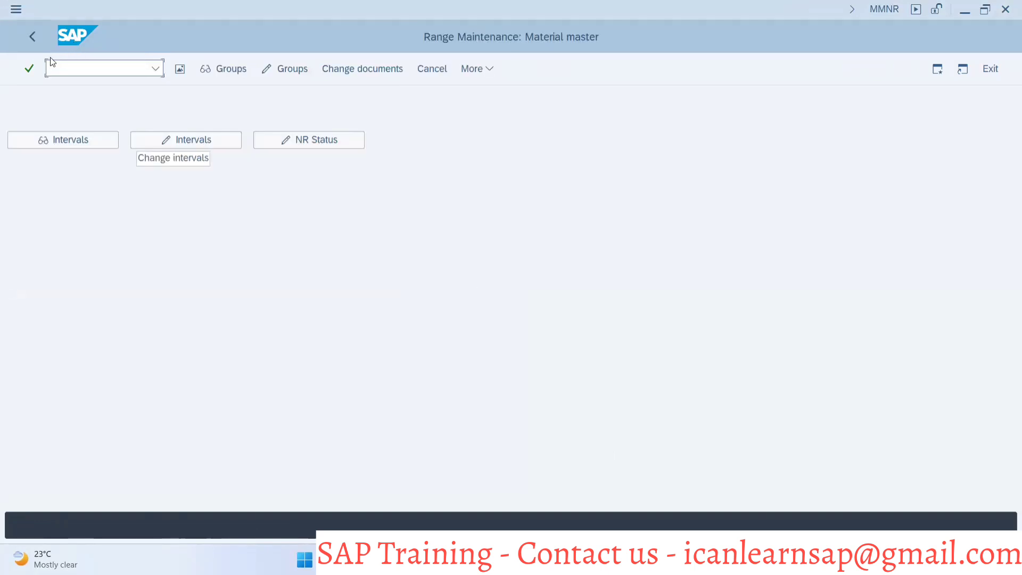
Open the SPRO reference IMG and expand Logistics - General > Material Master
type("/n")
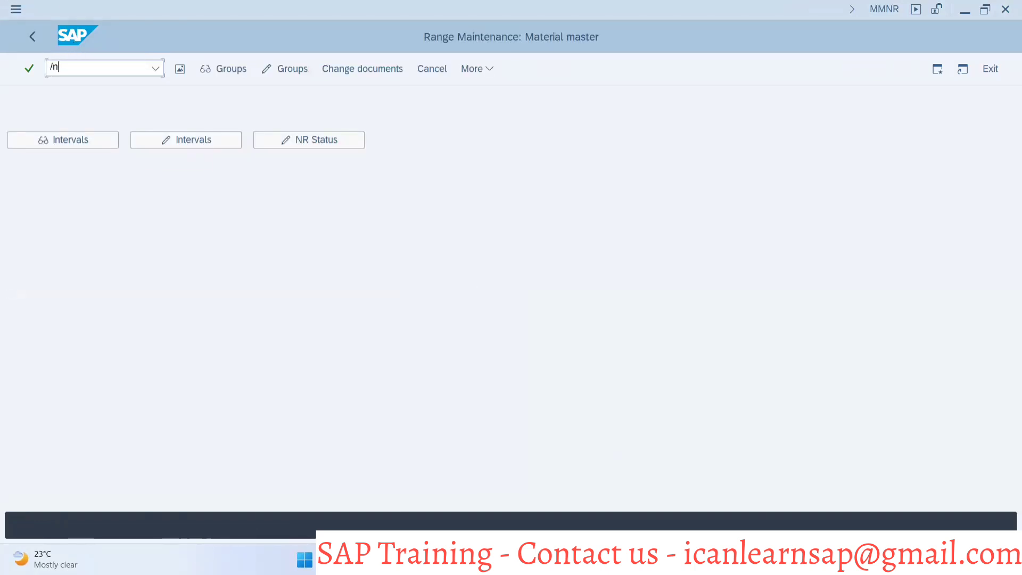
type("spro")
key("Return")
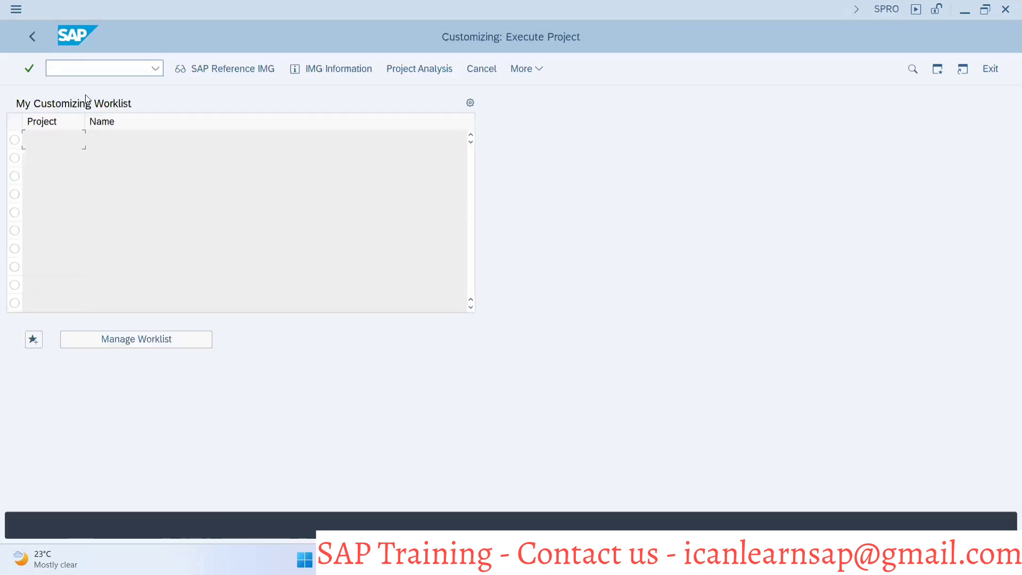
left_click(229, 69)
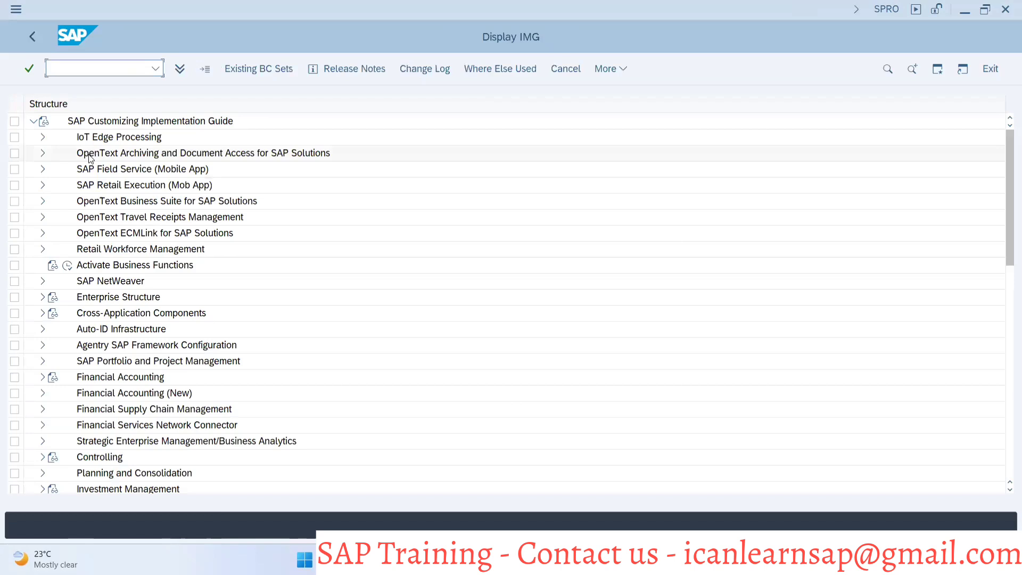
scroll(83, 204, "down", 1)
scroll(83, 218, "down", 1)
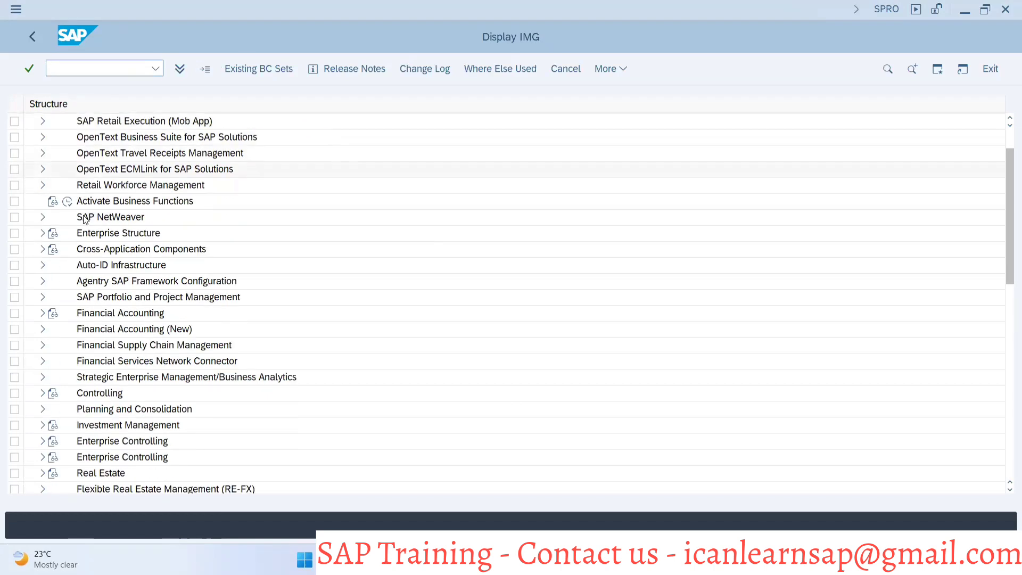
scroll(83, 219, "up", 2)
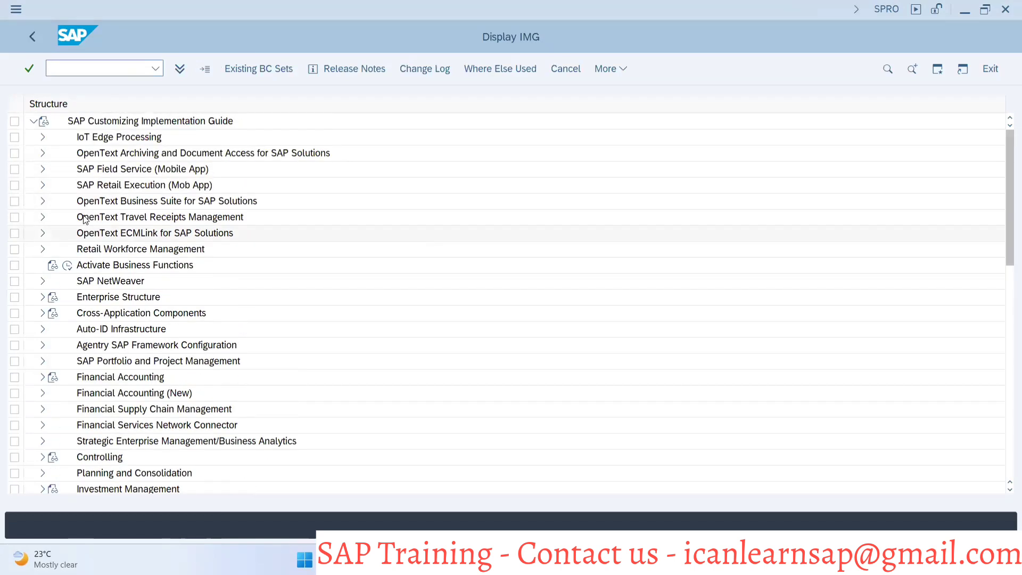
scroll(84, 218, "down", 2)
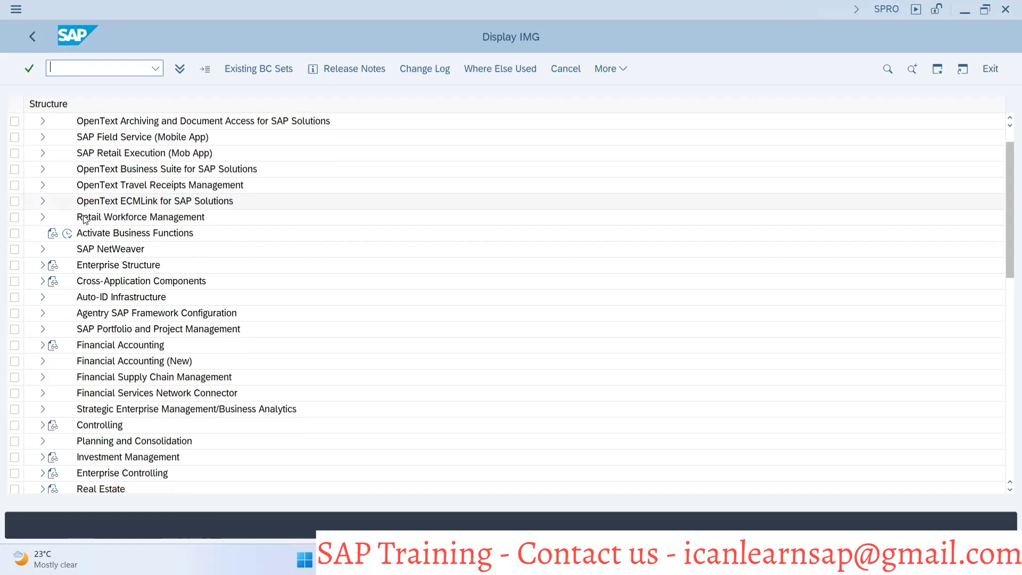
scroll(84, 219, "down", 1)
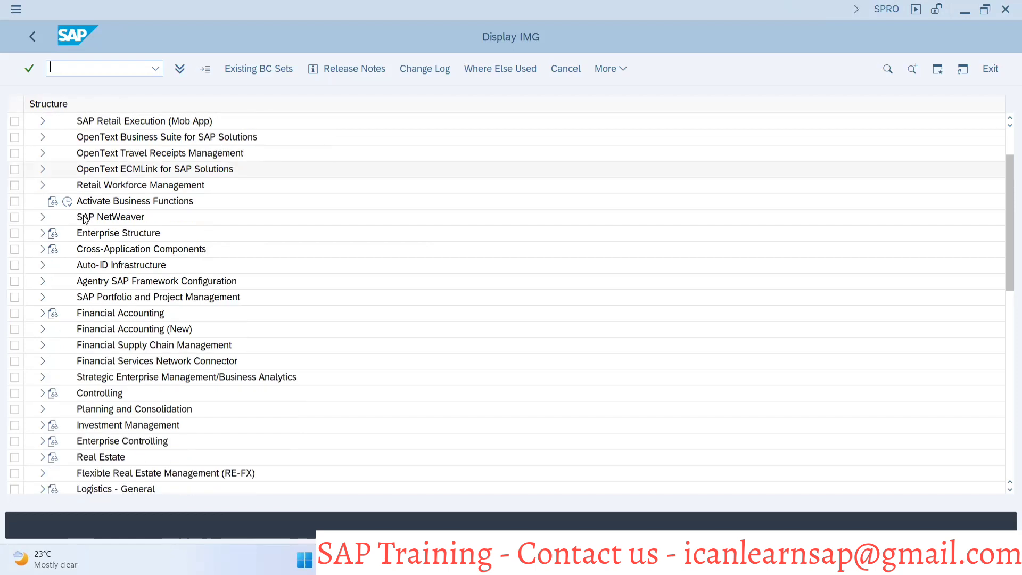
scroll(84, 218, "down", 1)
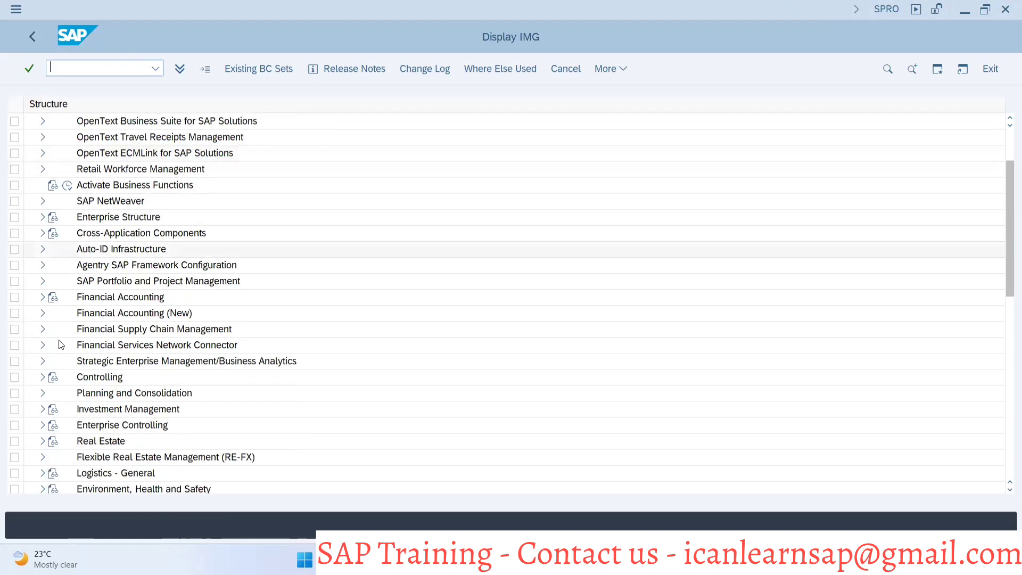
left_click(43, 472)
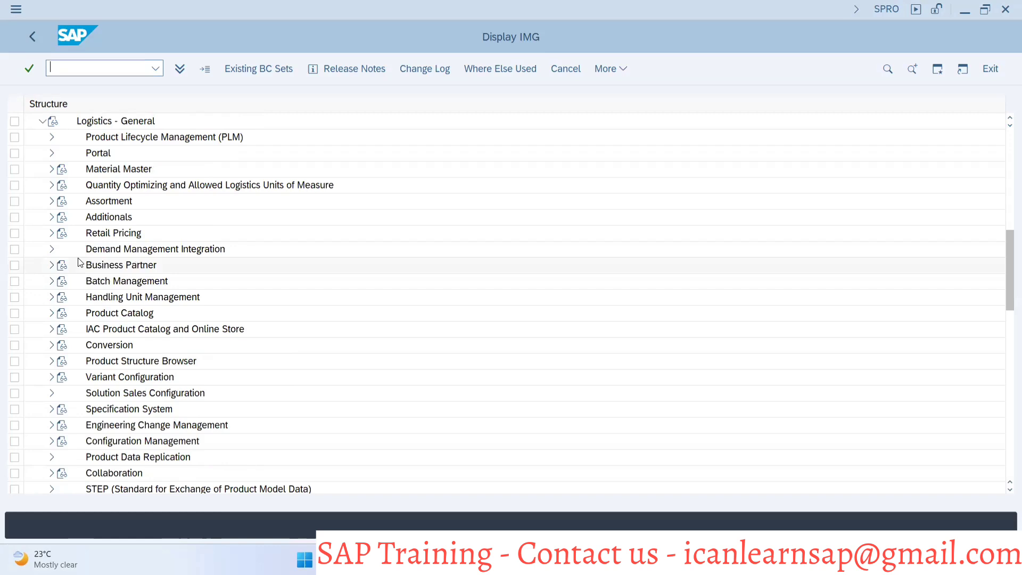
left_click(50, 169)
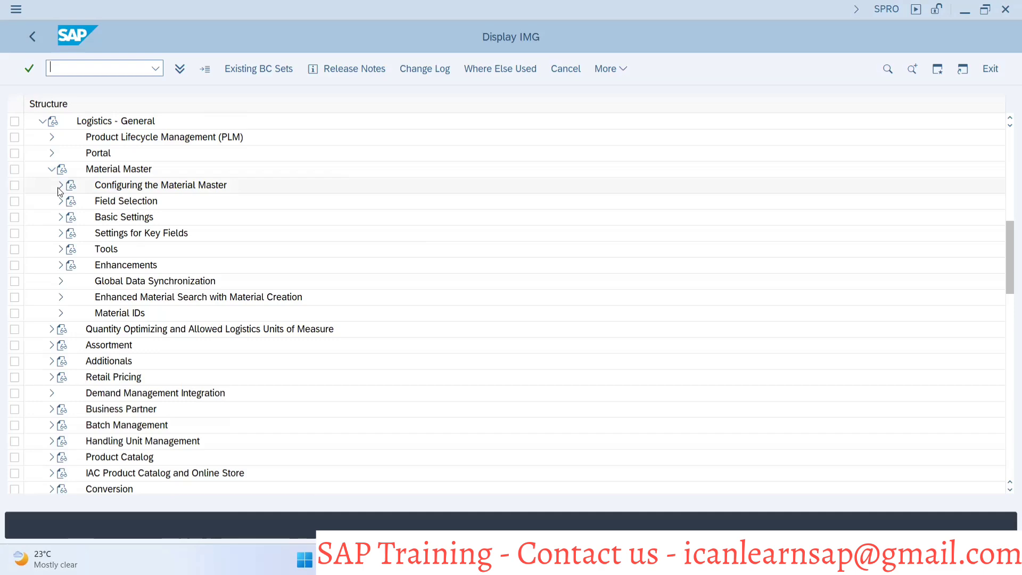
Expand Basic Settings > Material Types and open number ranges for each material type
key("alt+Tab")
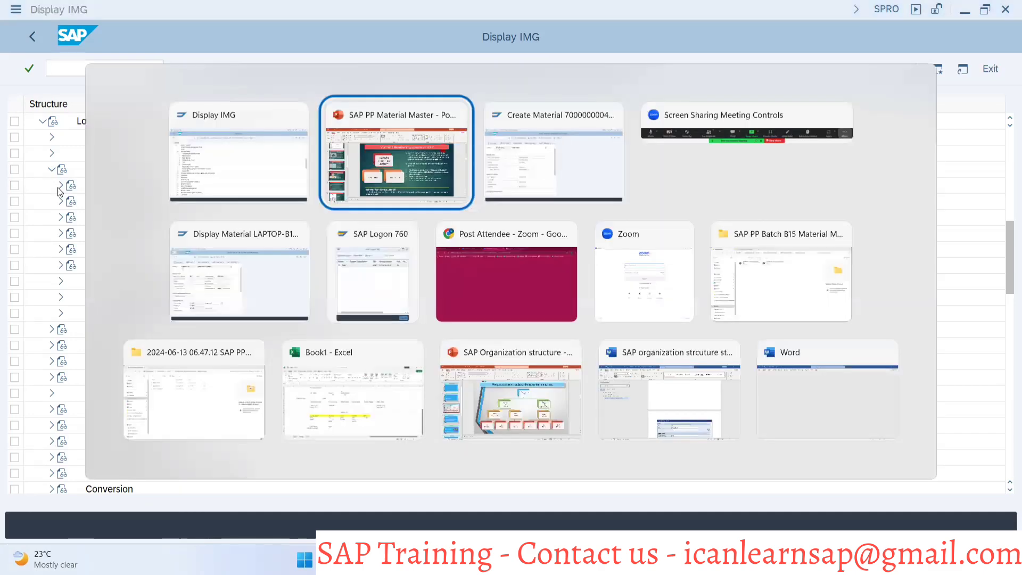
key("alt+Tab")
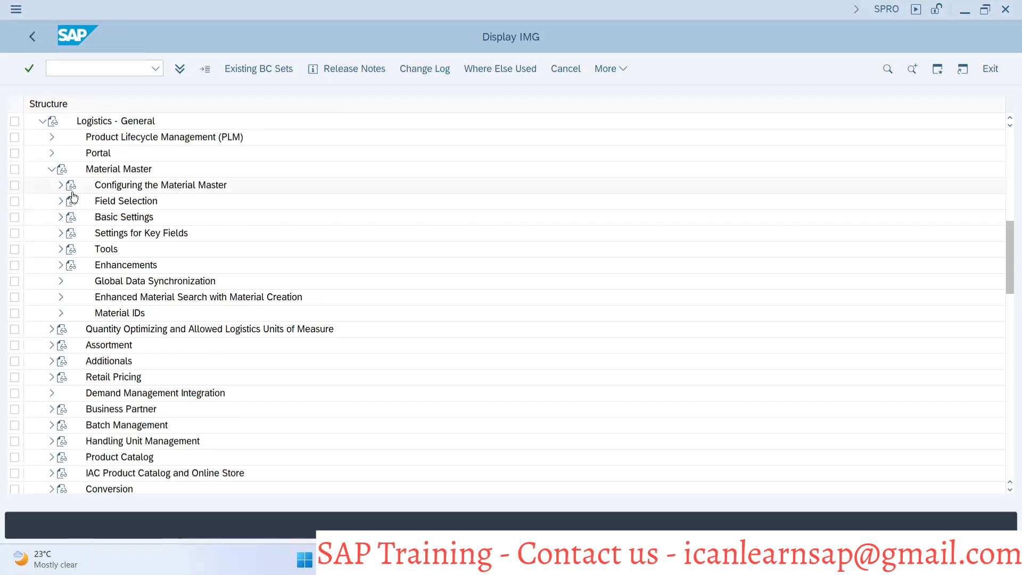
left_click(61, 217)
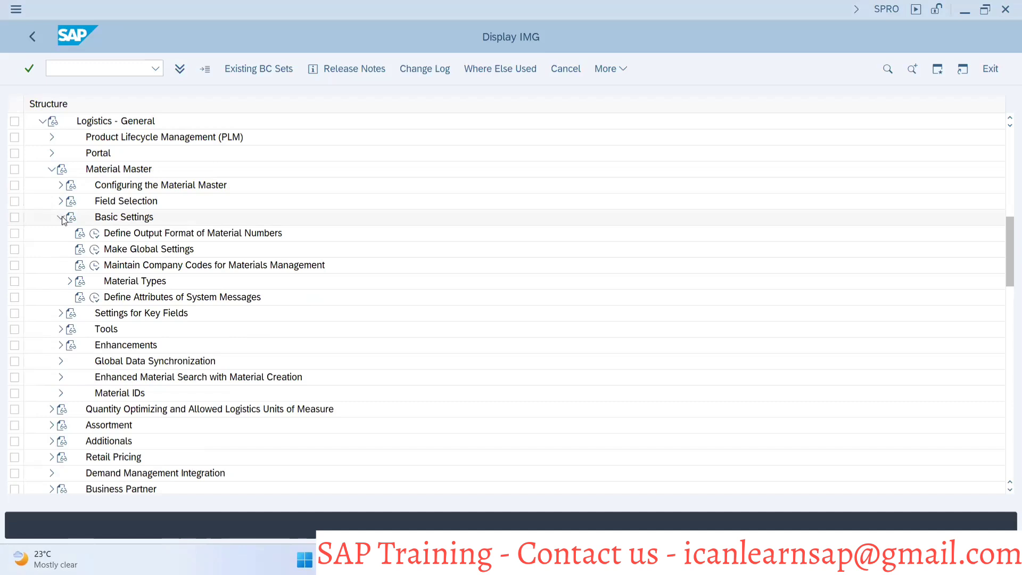
left_click(70, 281)
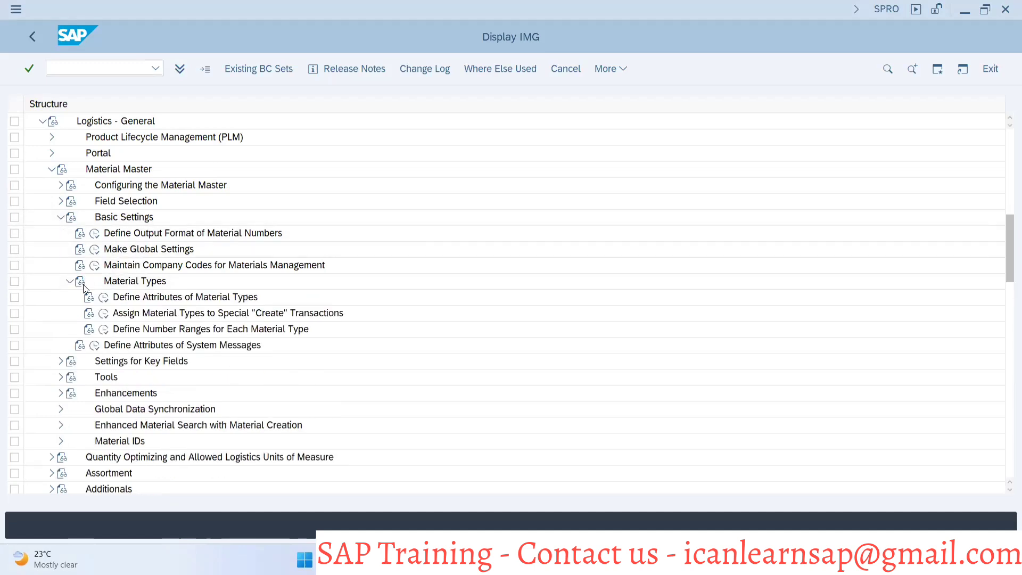
left_click(104, 329)
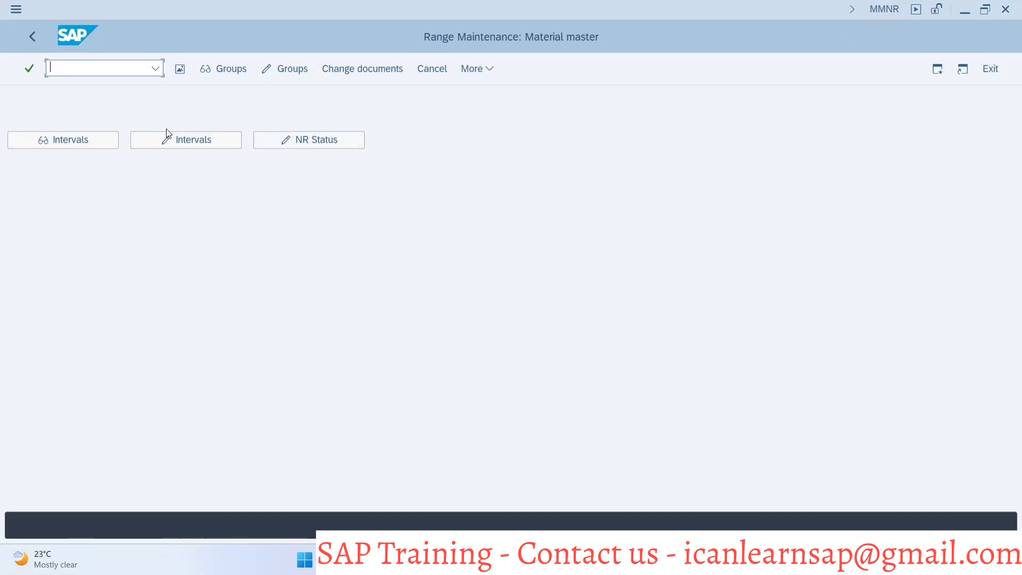
left_click(91, 140)
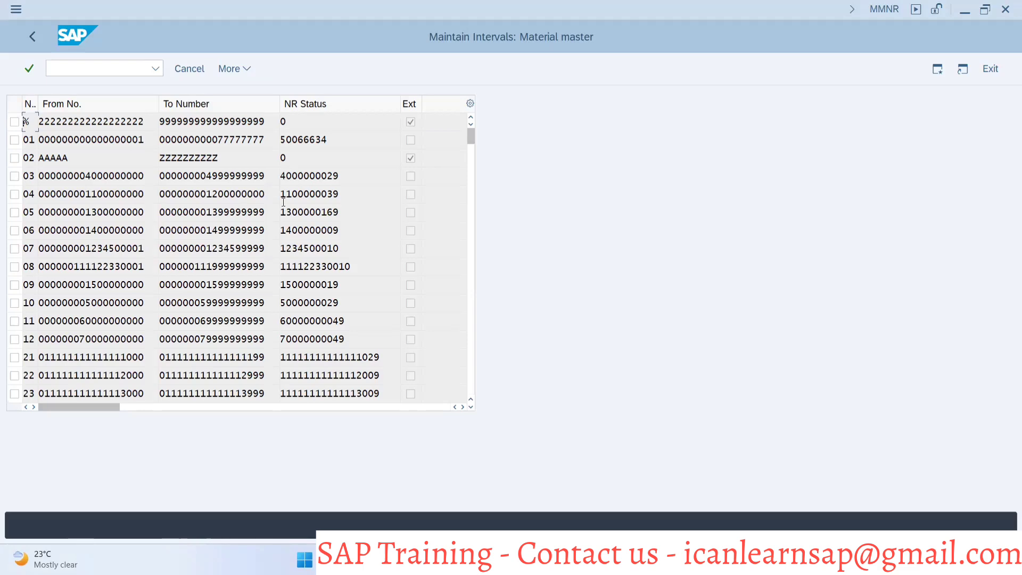
scroll(281, 200, "down", 2)
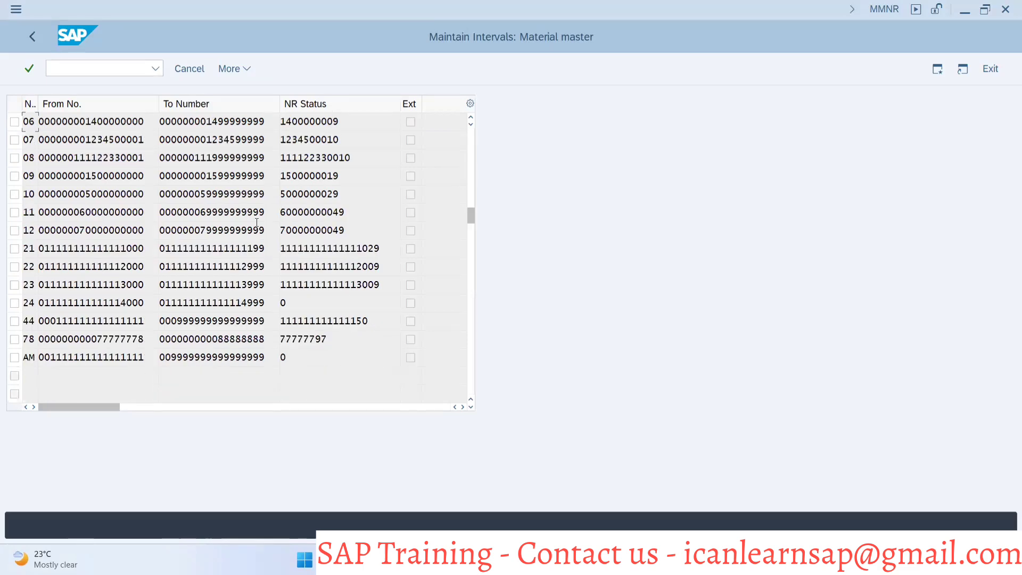
scroll(208, 241, "up", 1)
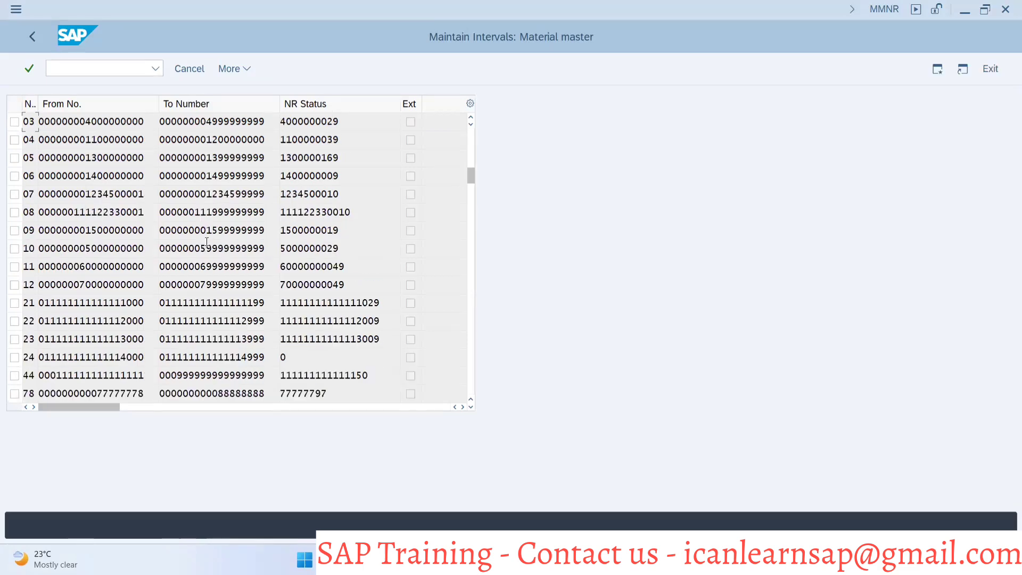
scroll(207, 241, "up", 1)
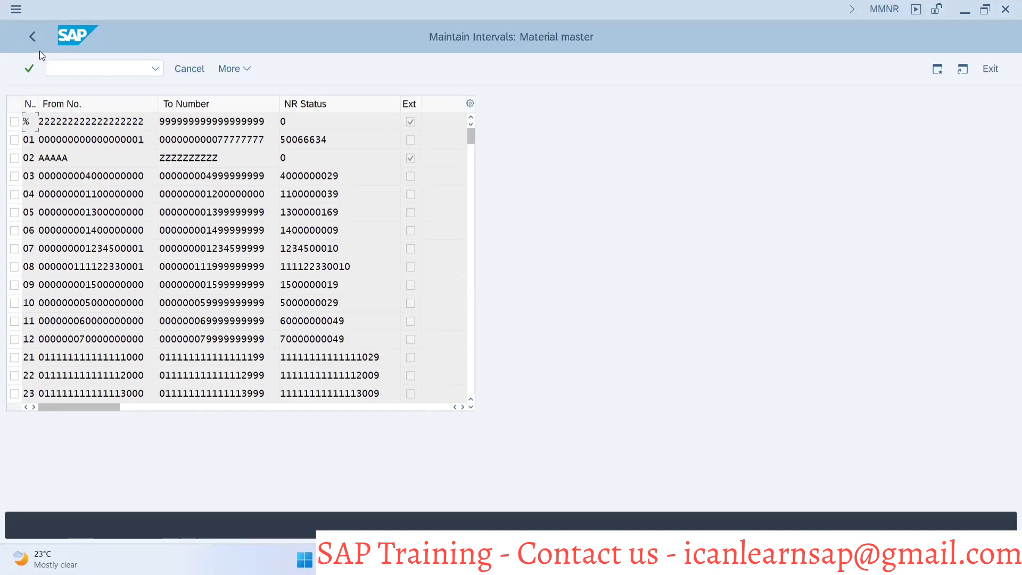
left_click(32, 36)
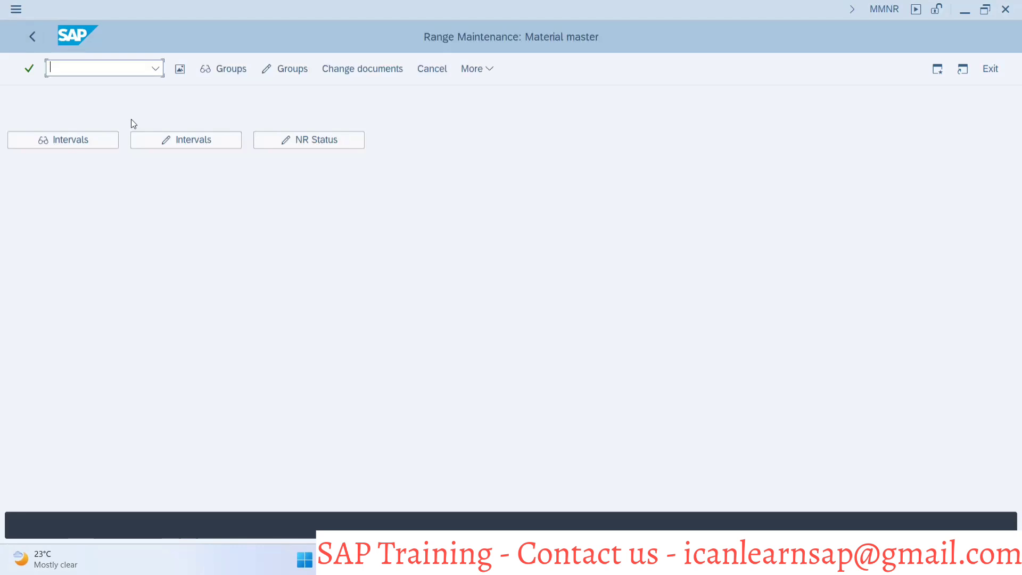
left_click(181, 69)
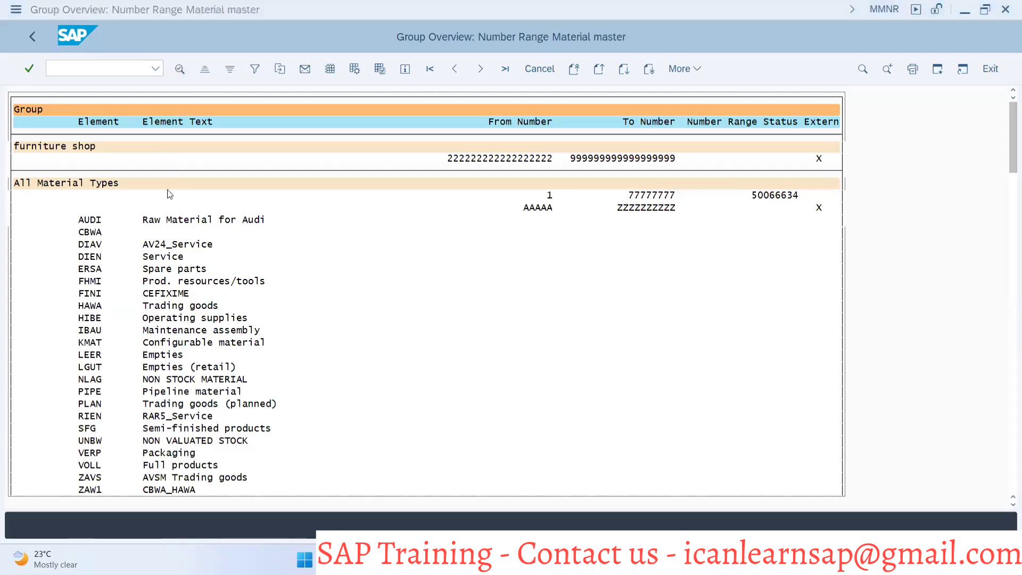
key("alt+Tab")
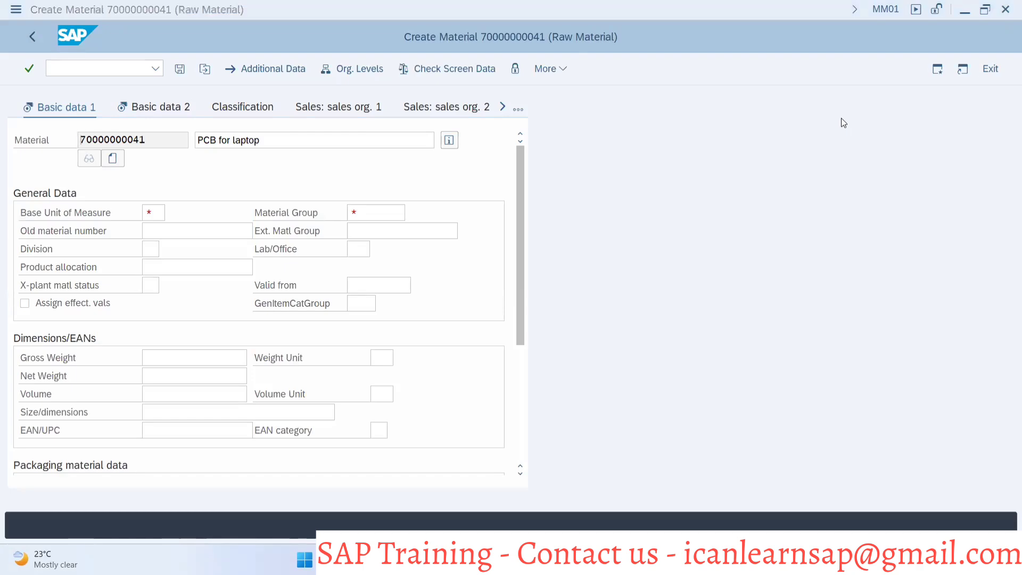
key("alt+Tab")
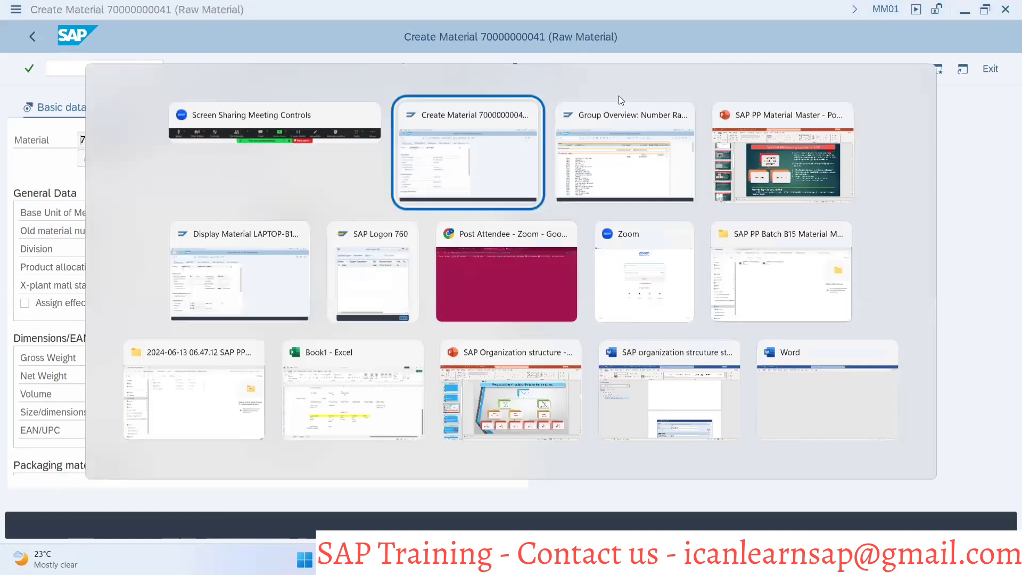
key("Tab")
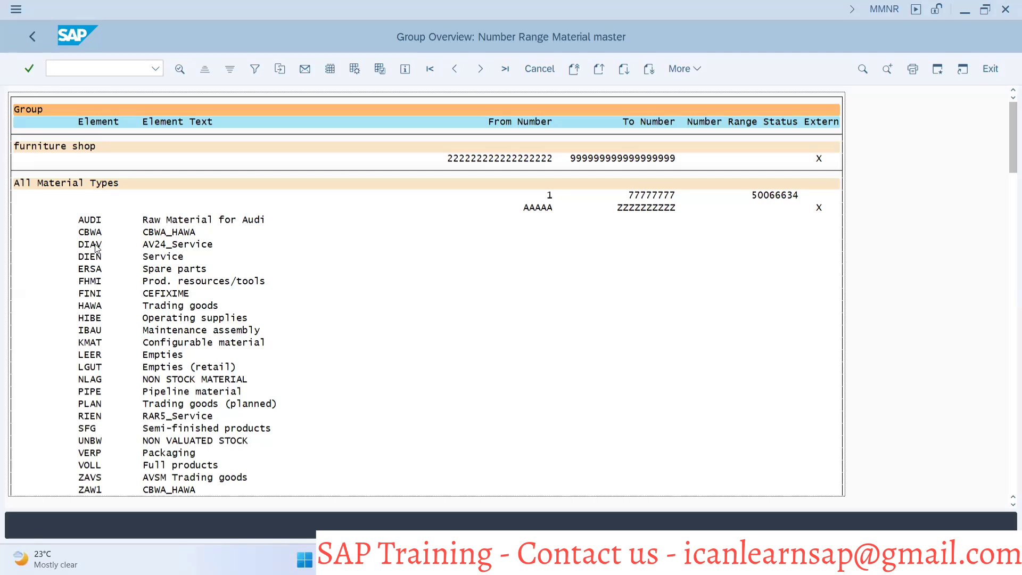
Scroll to the 2024_MATERIAL NUBER RANGE group containing MMRO, ROH and ZRM8
scroll(97, 247, "down", 1)
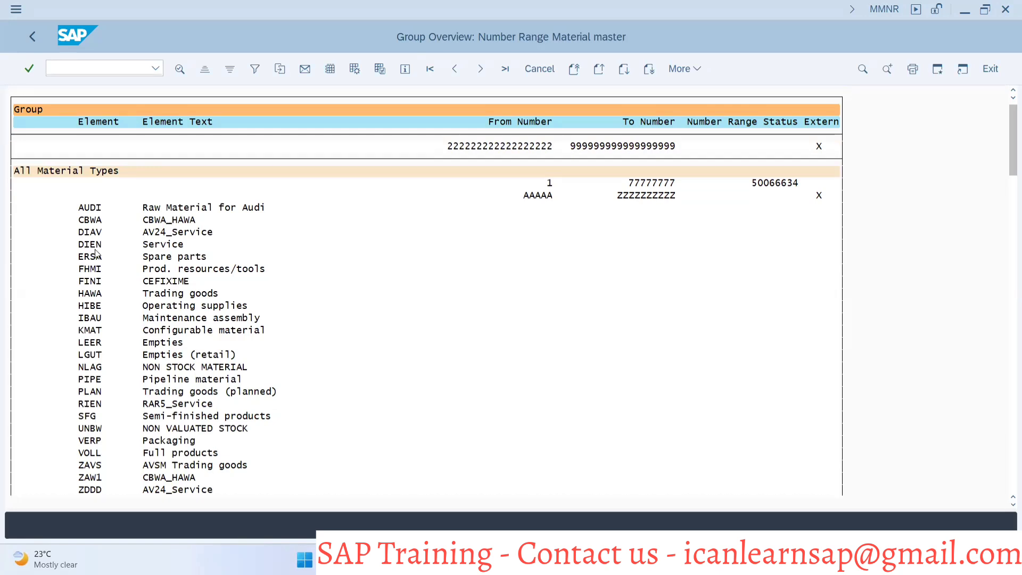
scroll(98, 254, "down", 1)
scroll(96, 253, "down", 1)
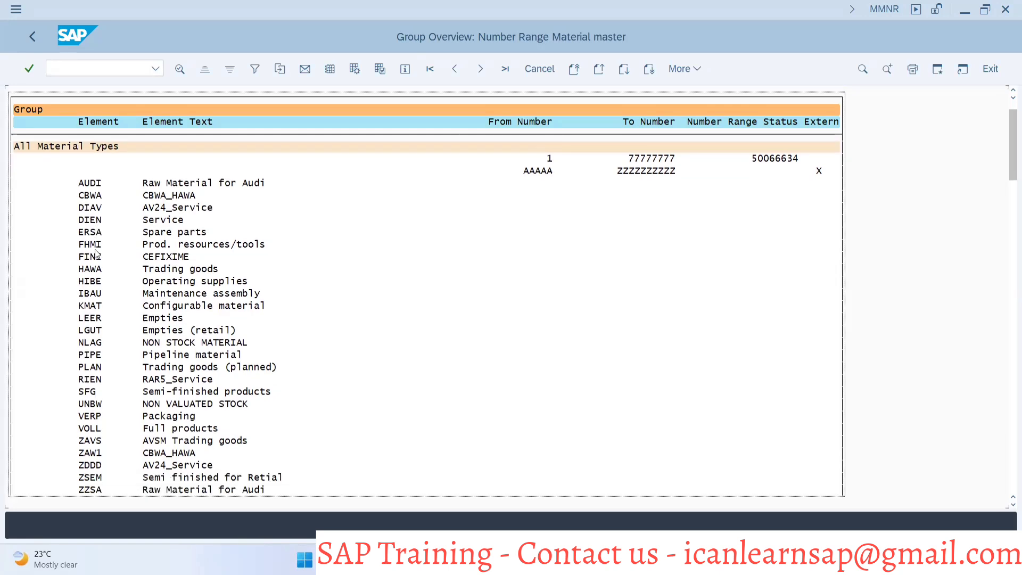
scroll(96, 254, "down", 1)
scroll(96, 254, "down", 1)
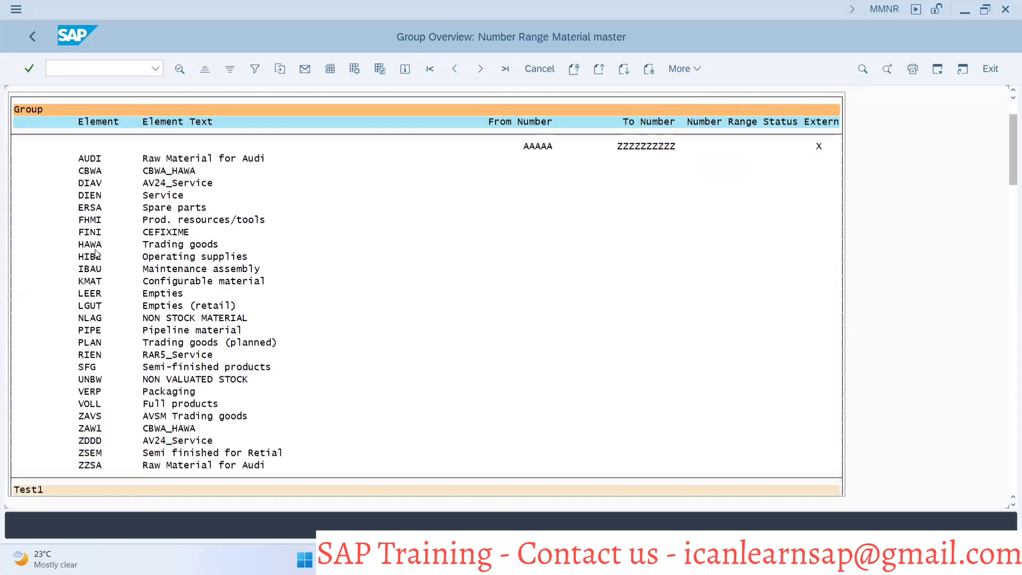
scroll(96, 253, "down", 1)
scroll(96, 254, "down", 1)
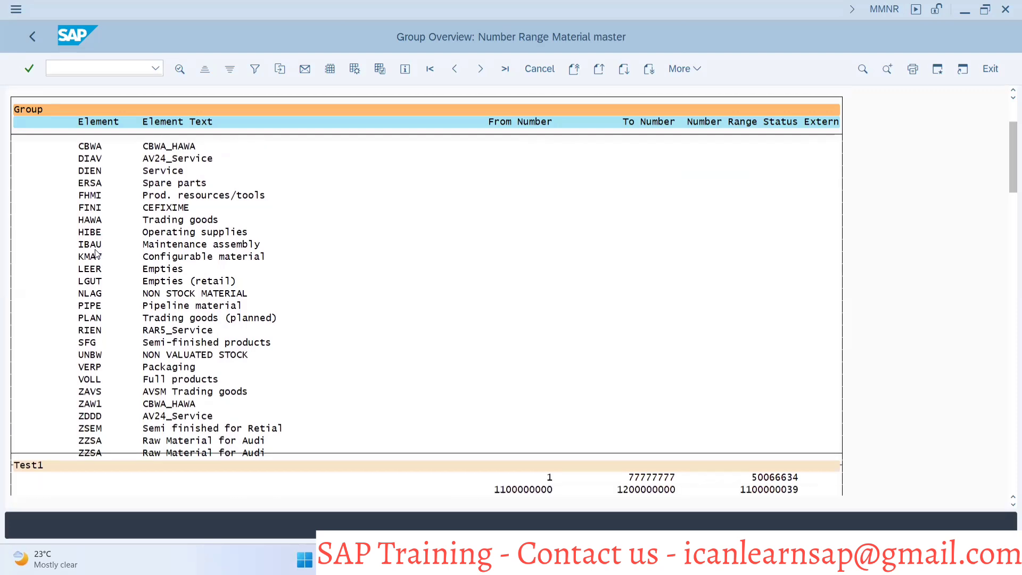
scroll(96, 253, "down", 3)
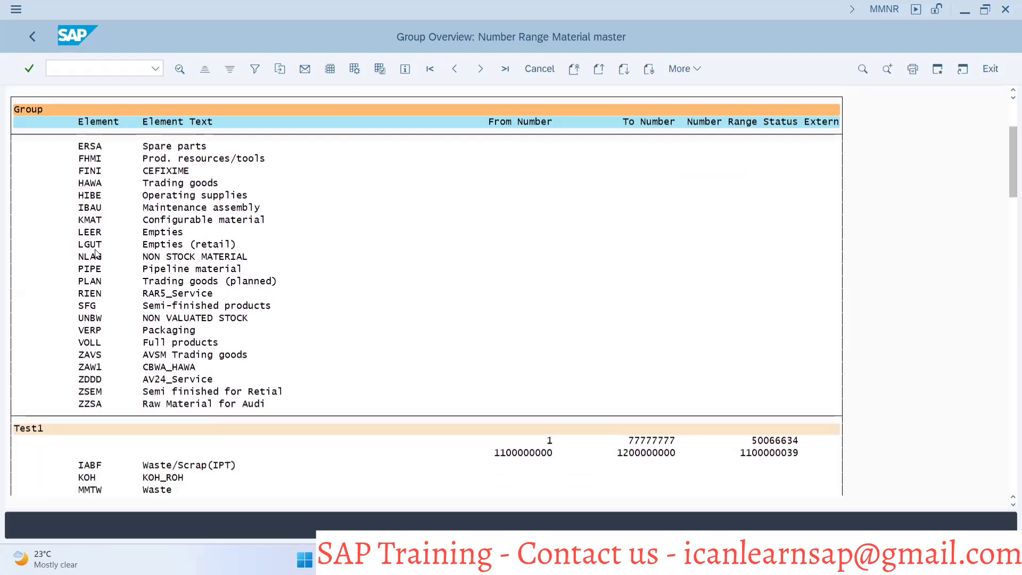
scroll(96, 253, "down", 1)
scroll(95, 256, "down", 2)
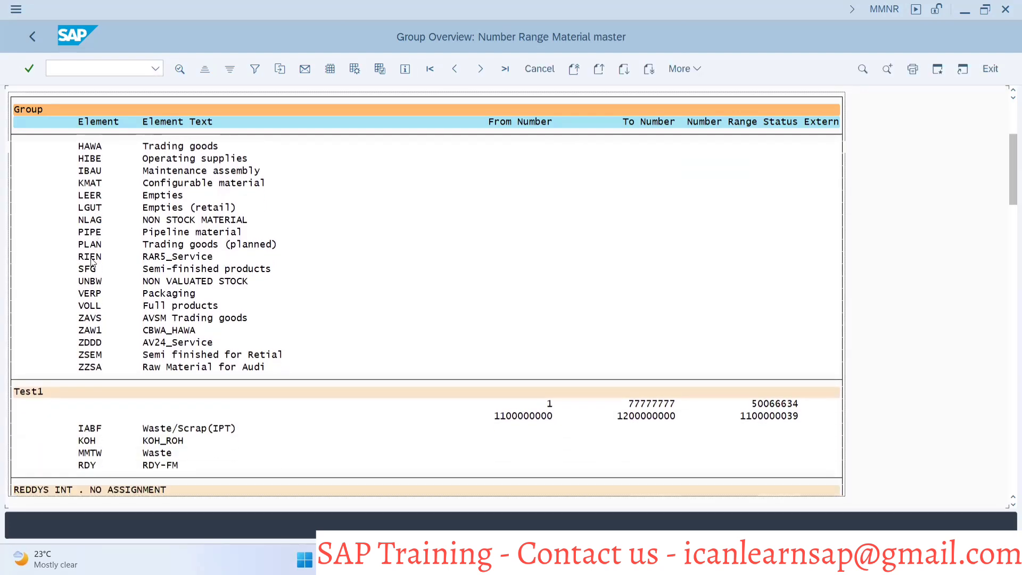
scroll(92, 261, "down", 5)
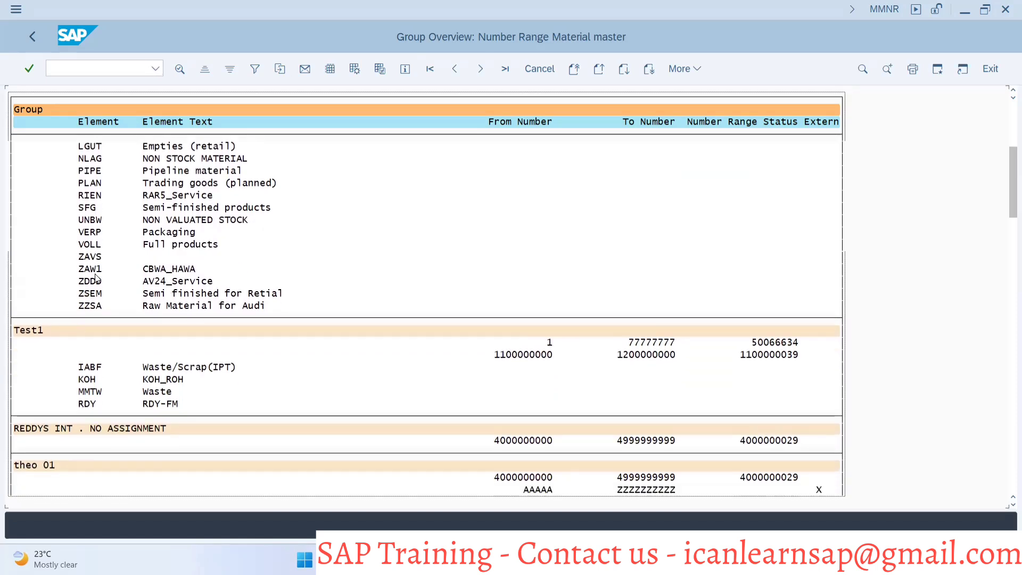
scroll(95, 275, "down", 3)
scroll(95, 274, "down", 1)
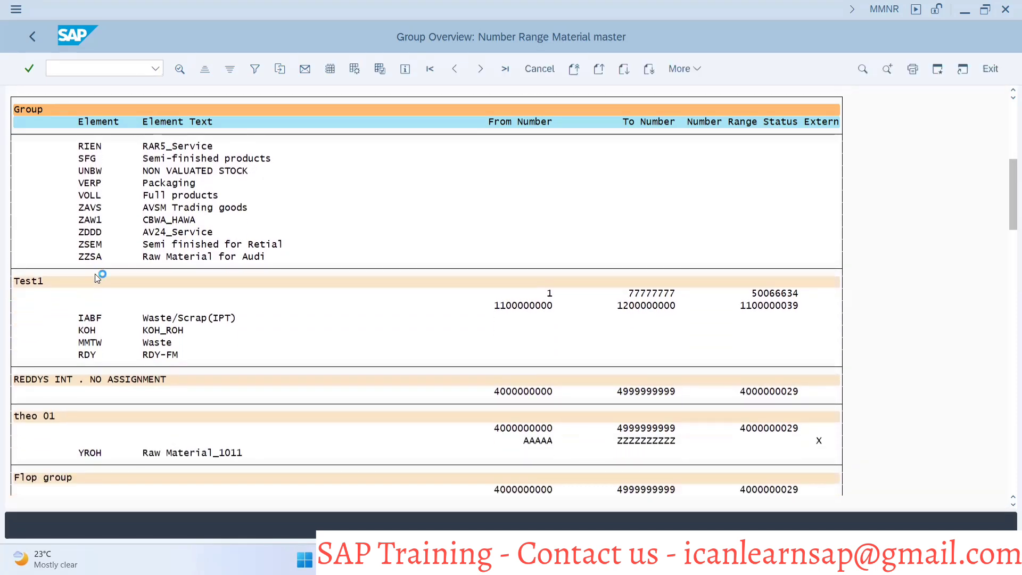
scroll(96, 276, "down", 4)
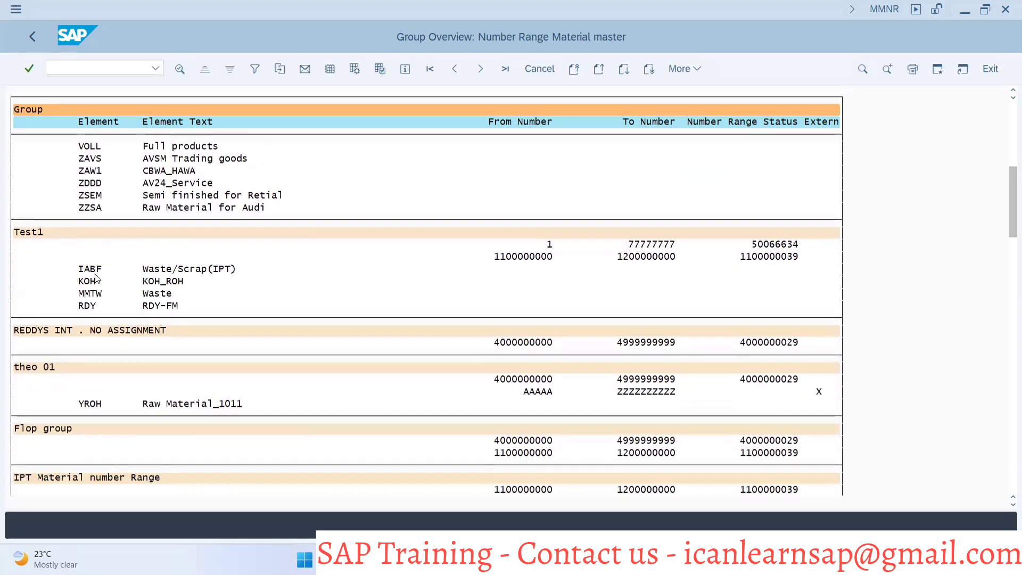
scroll(97, 277, "down", 4)
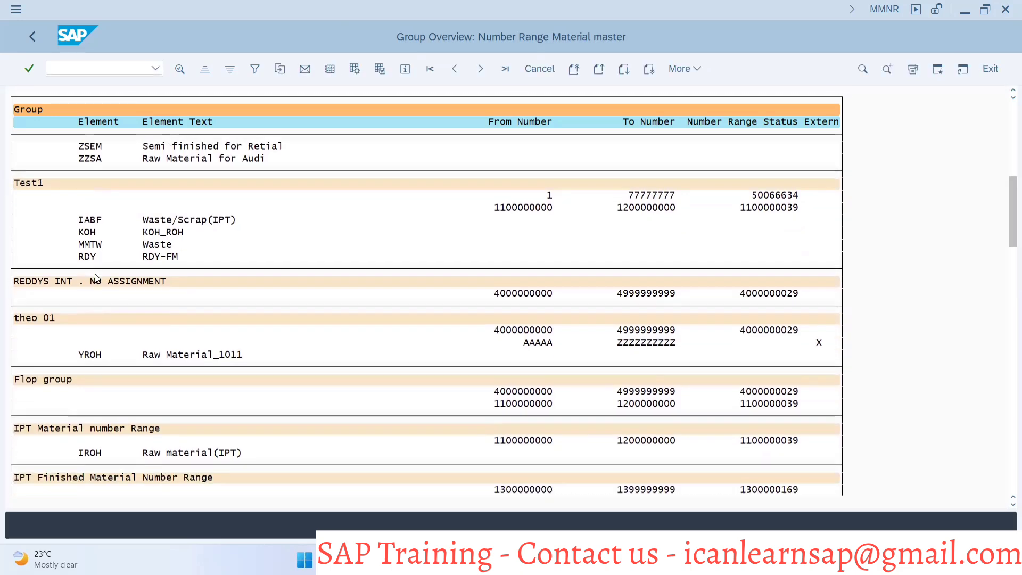
scroll(96, 278, "down", 3)
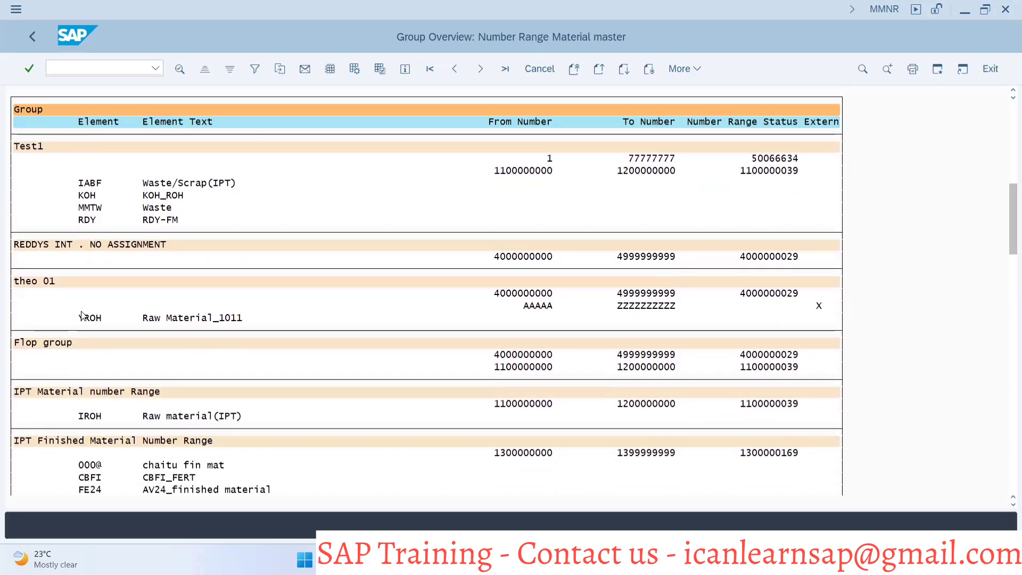
scroll(81, 314, "down", 6)
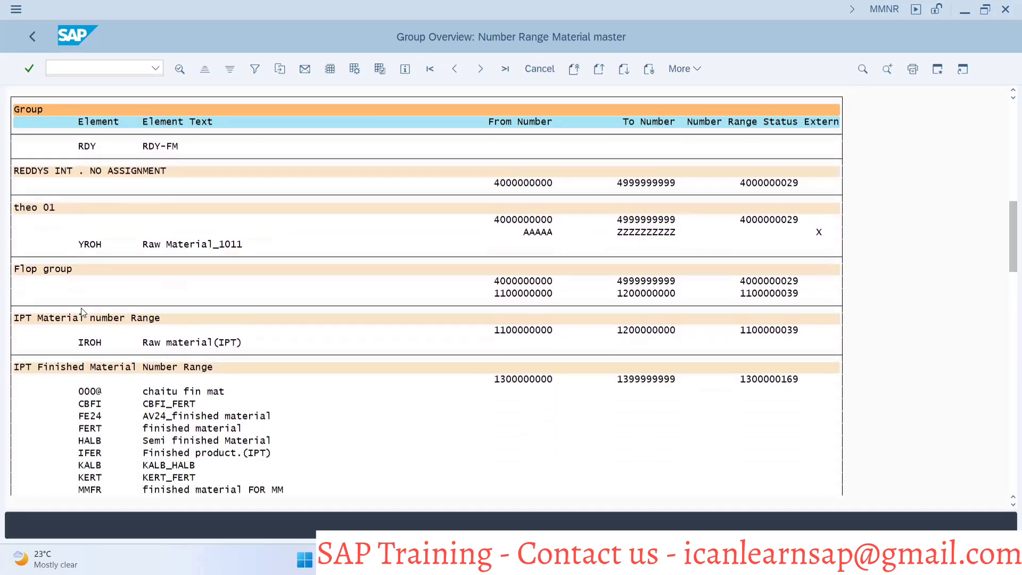
scroll(83, 313, "down", 5)
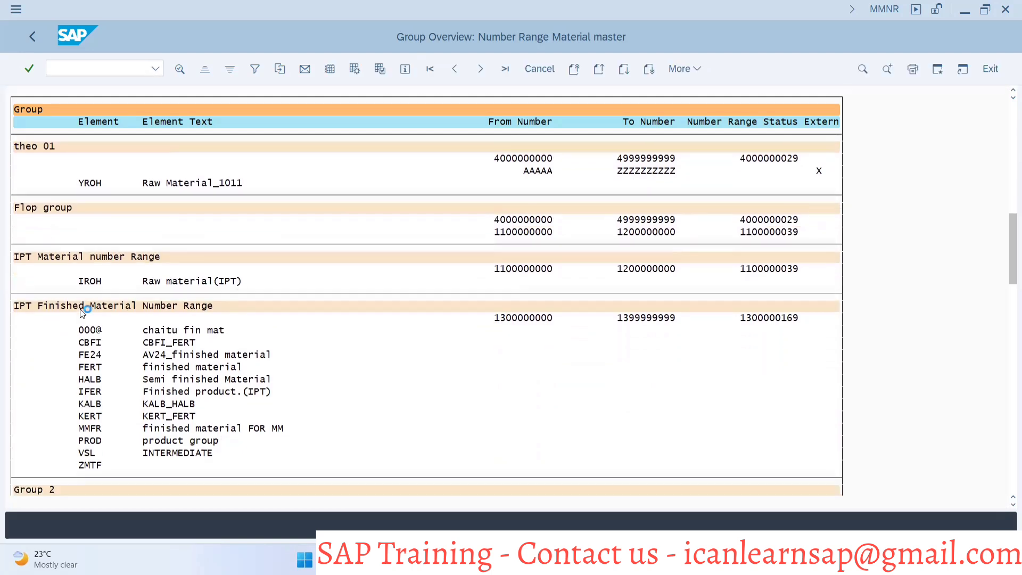
scroll(83, 312, "down", 6)
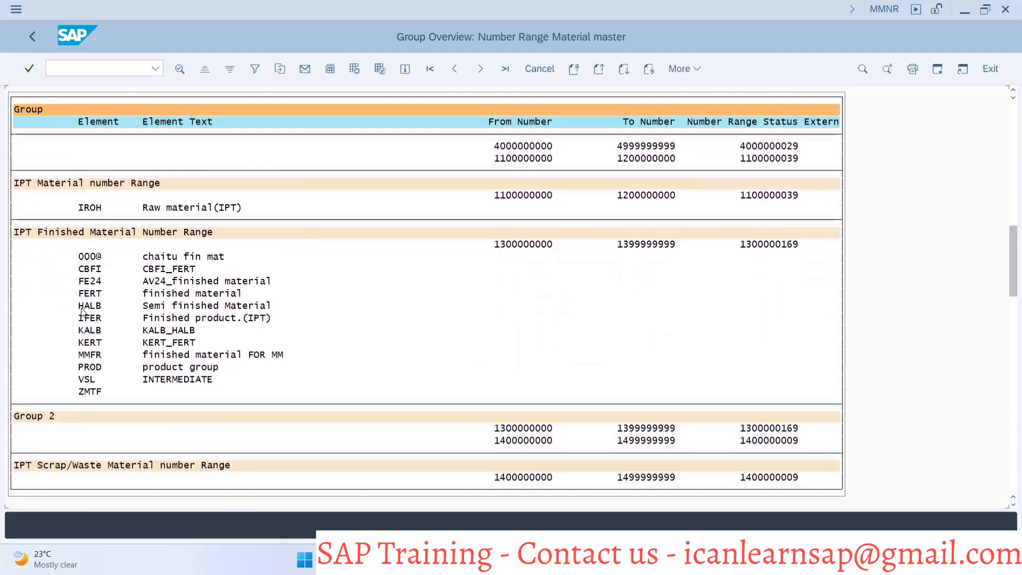
scroll(82, 311, "down", 5)
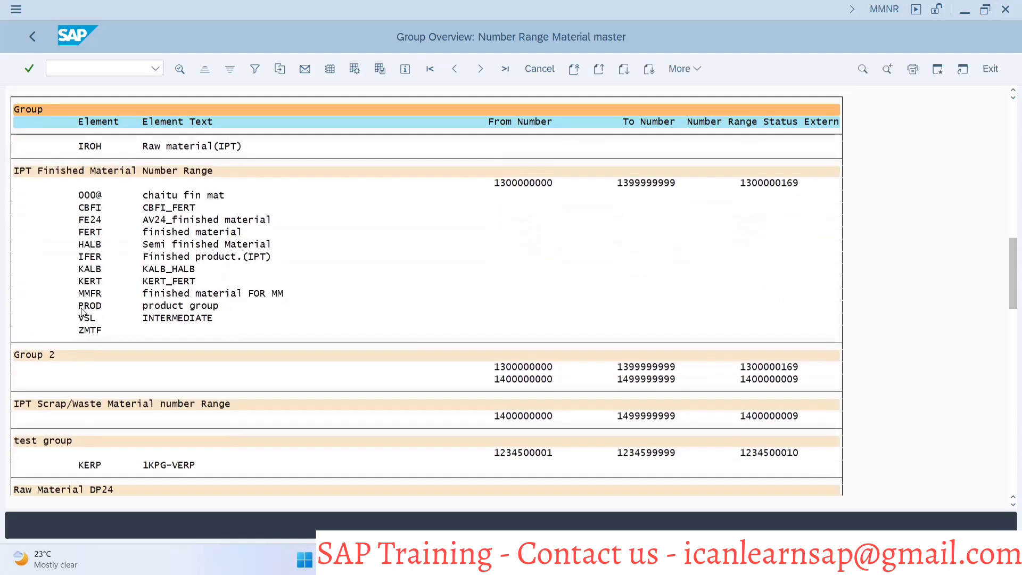
scroll(82, 312, "down", 5)
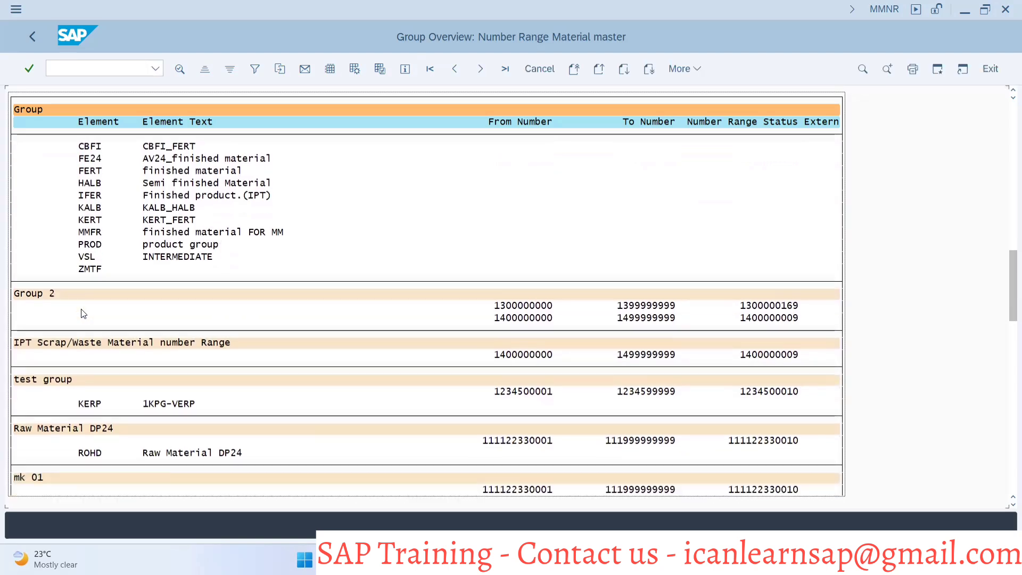
scroll(82, 310, "down", 5)
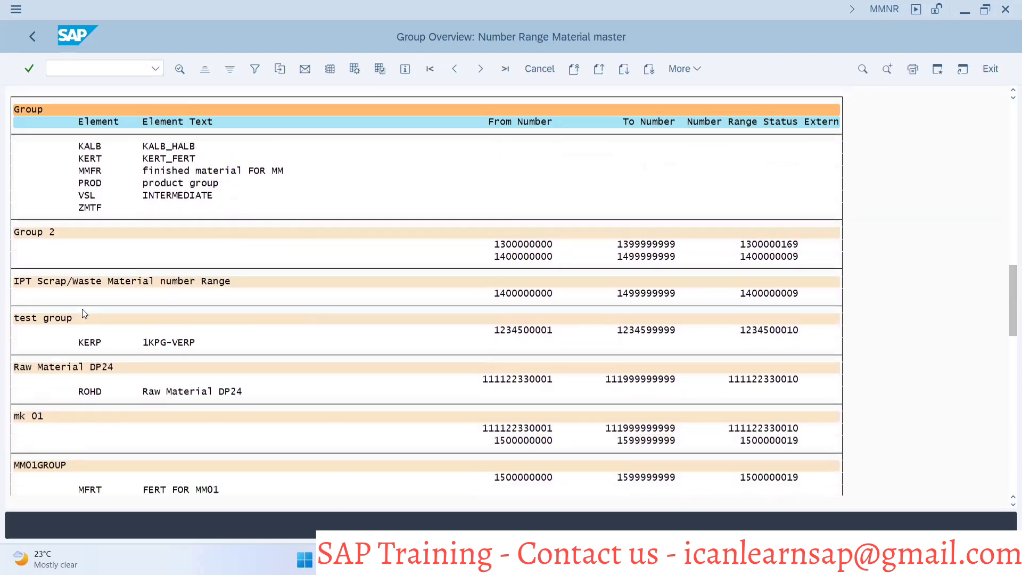
scroll(83, 312, "down", 5)
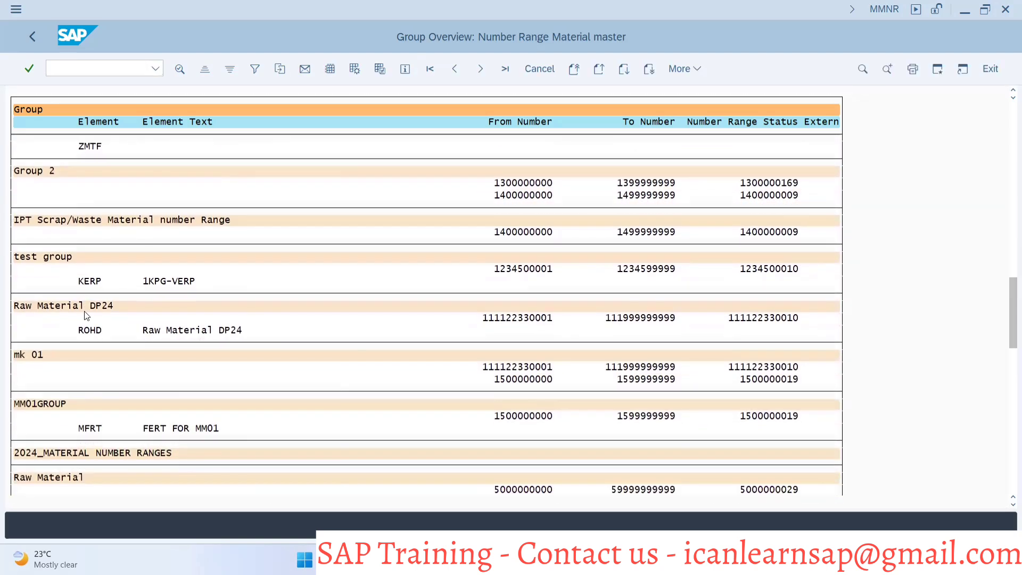
scroll(87, 316, "down", 5)
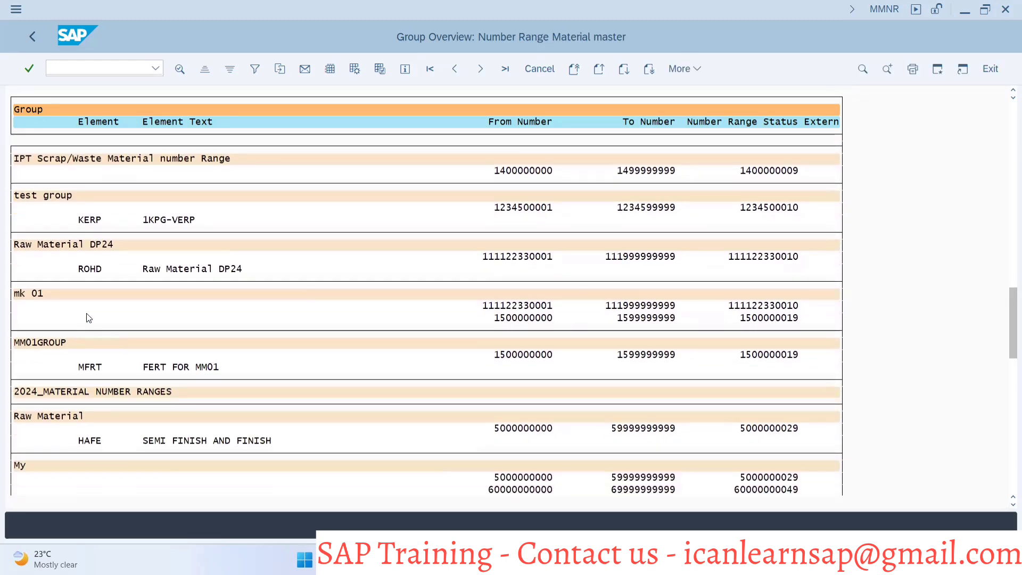
scroll(86, 317, "down", 5)
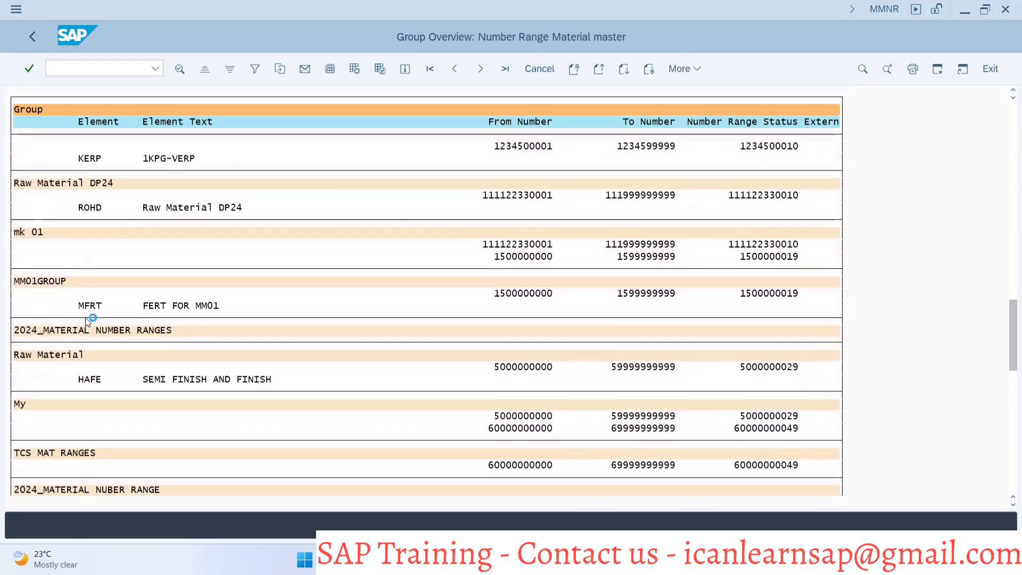
scroll(88, 321, "down", 1)
scroll(86, 320, "down", 5)
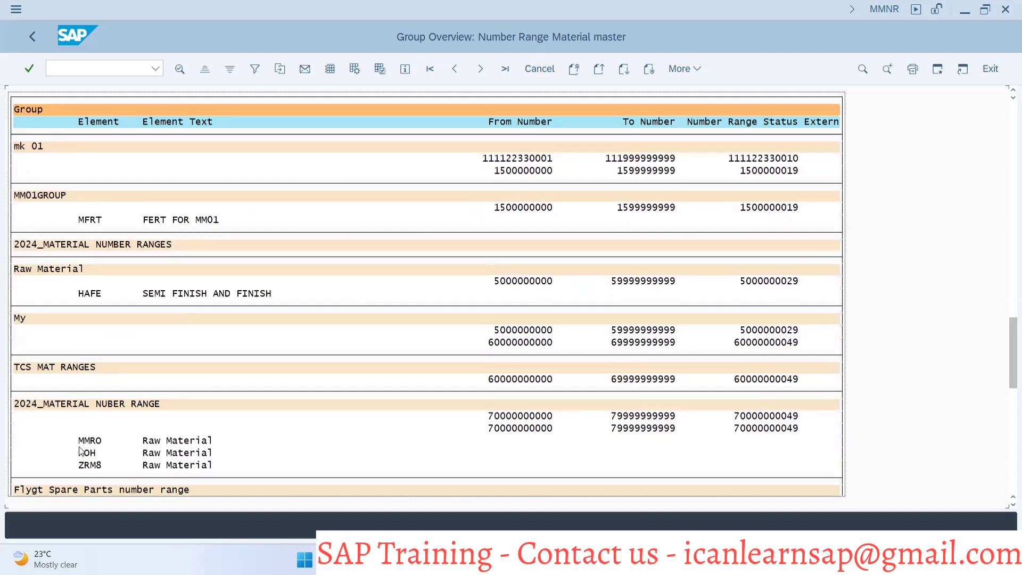
key("F10")
key("alt+Tab")
key("alt+Tab")
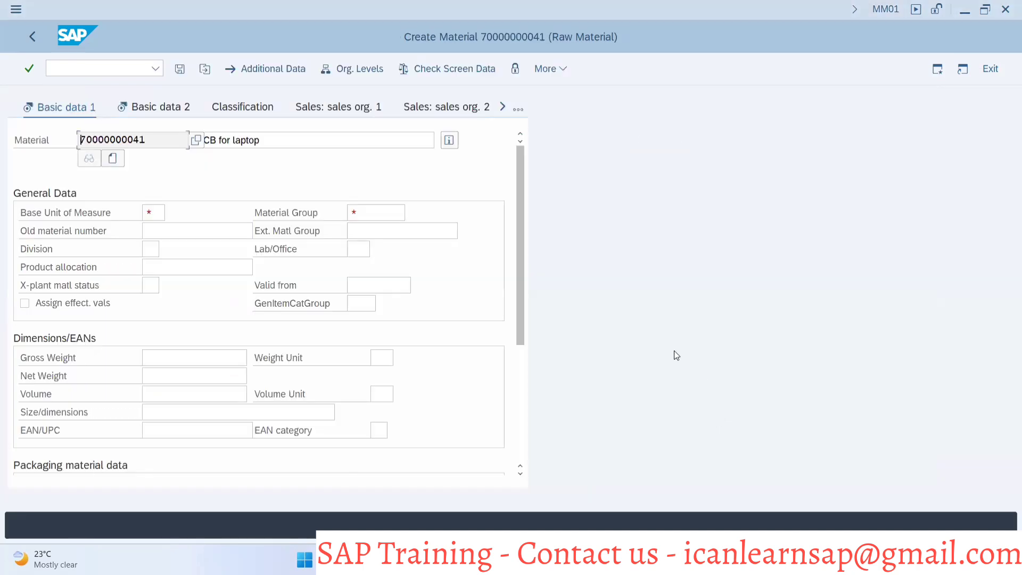
key("alt+Tab")
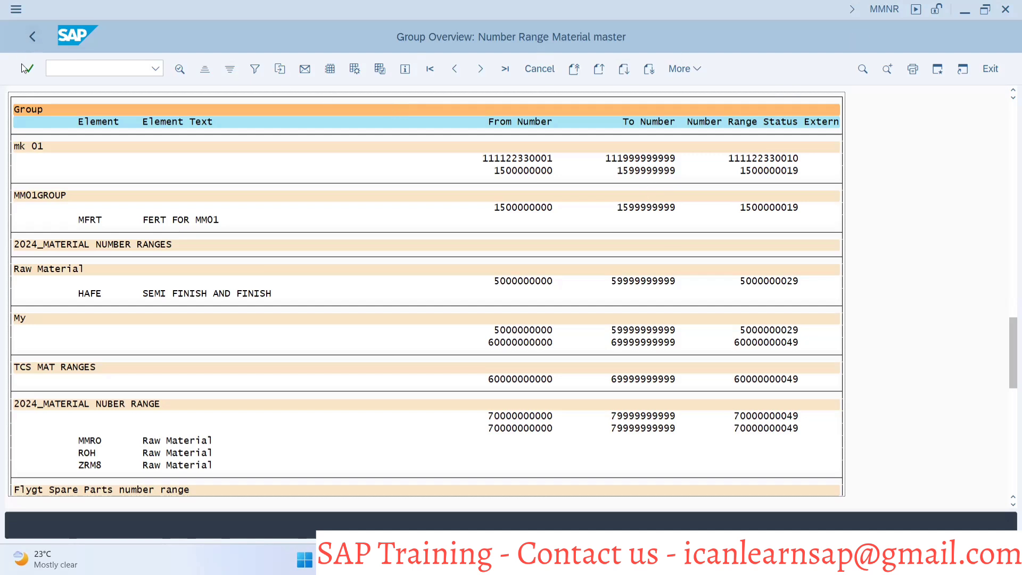
Rerun MMNR with /nmmnr and show the number range group overview
left_click(74, 69)
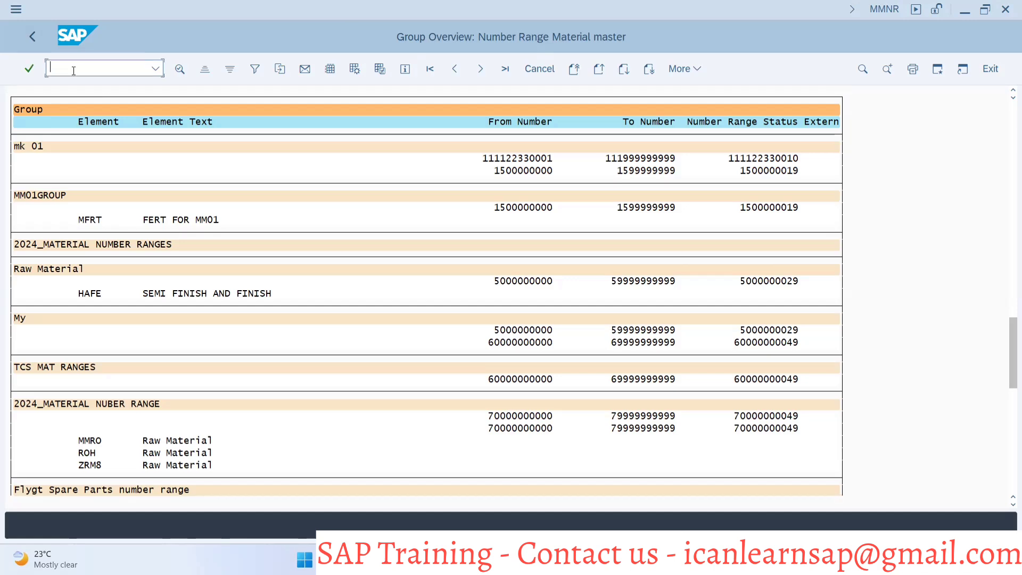
type("/nmmnr")
key("Return")
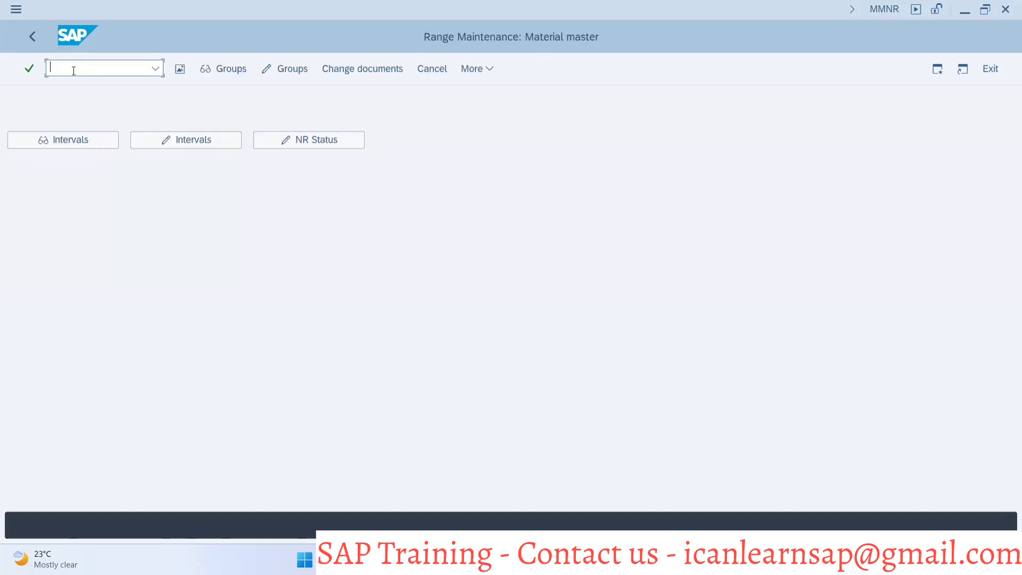
left_click(180, 70)
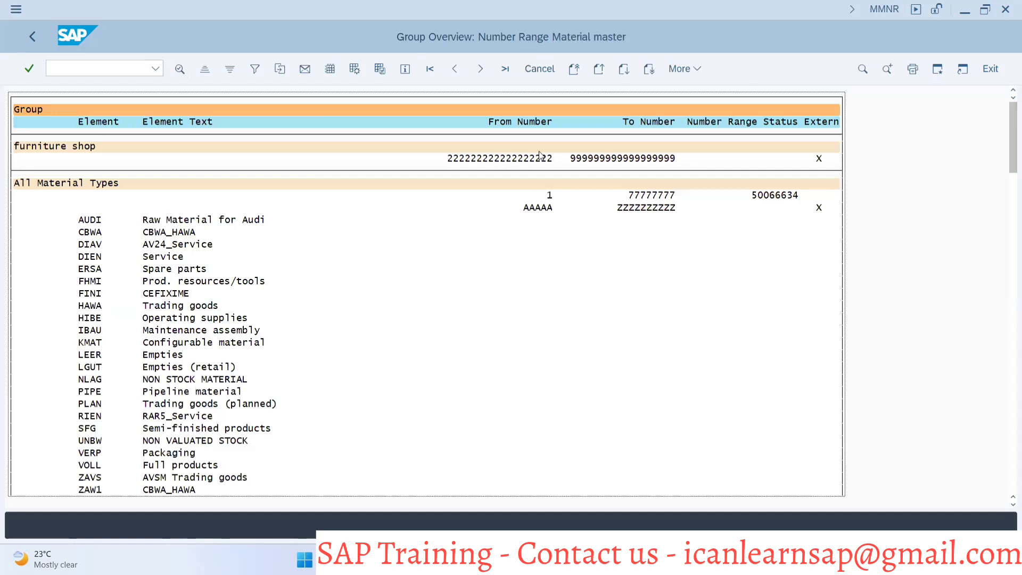
Search the groups for ROH, point out its material type row, then go back
key("ctrl+f")
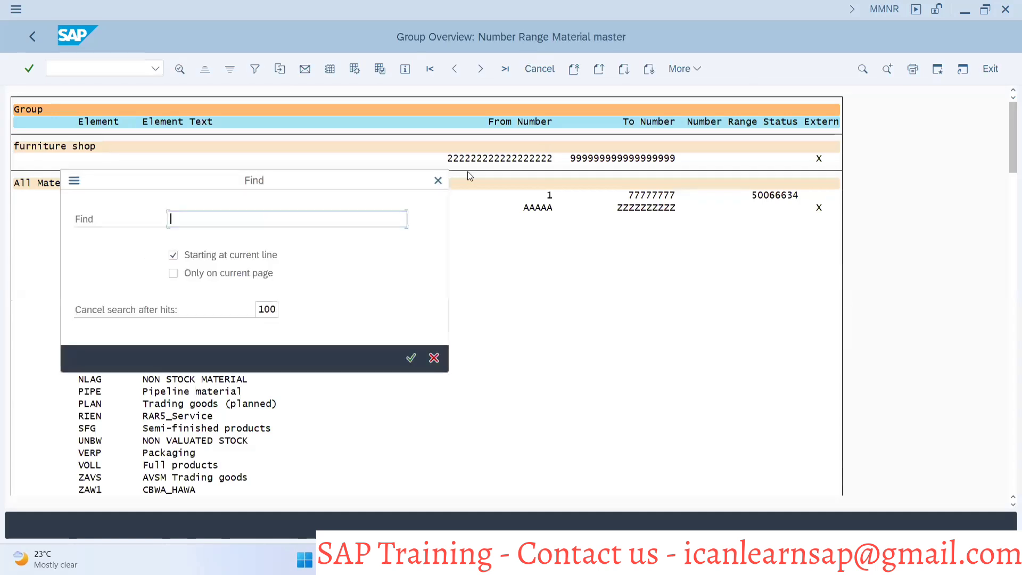
type("ROH")
key("Return")
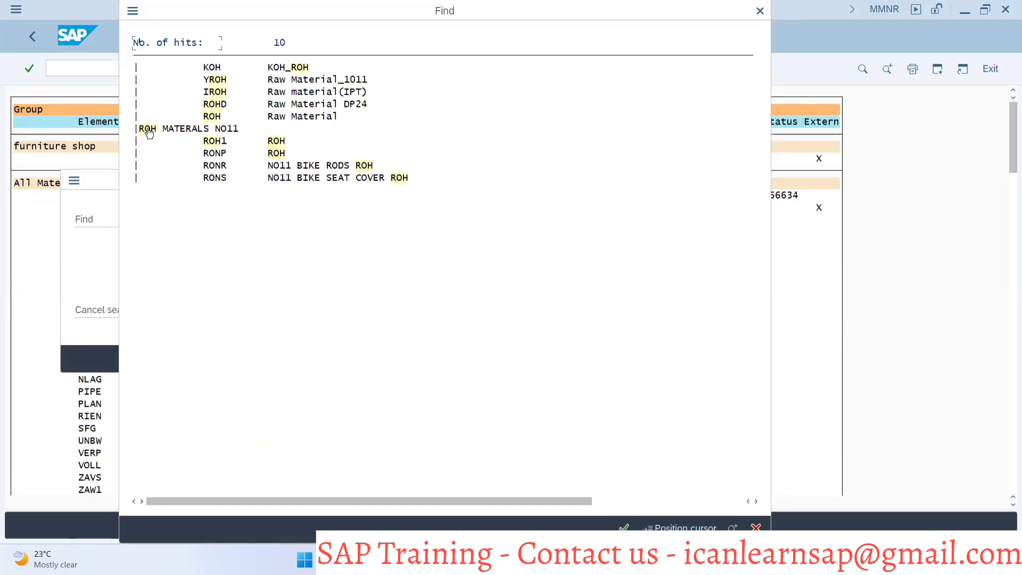
left_click(148, 131)
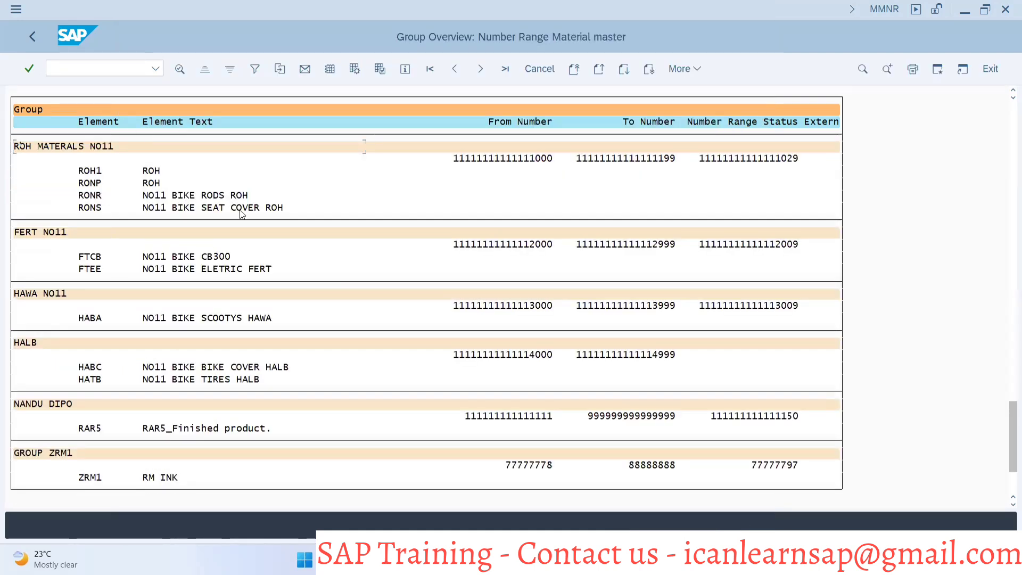
scroll(230, 375, "up", 1)
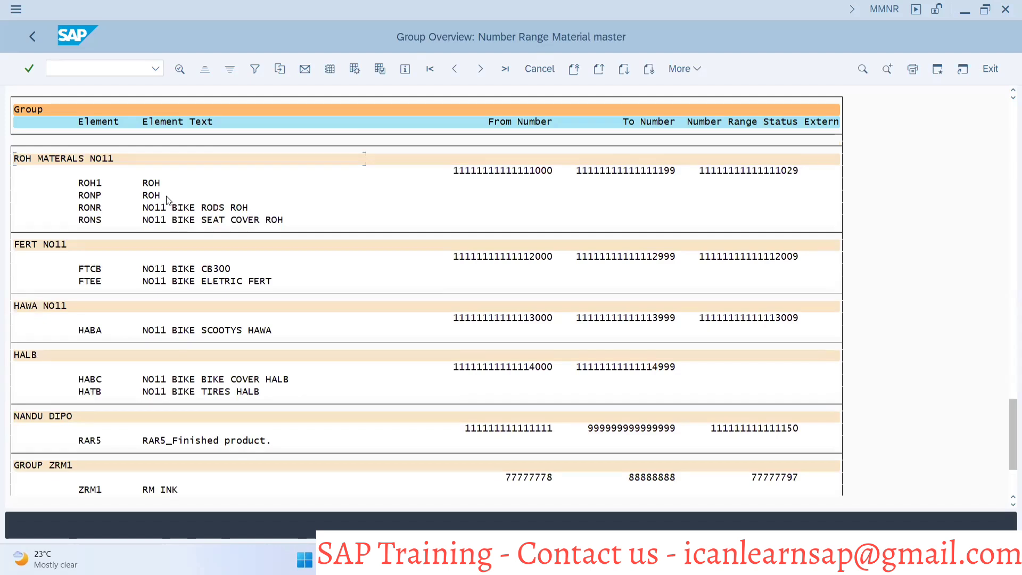
scroll(99, 226, "up", 3)
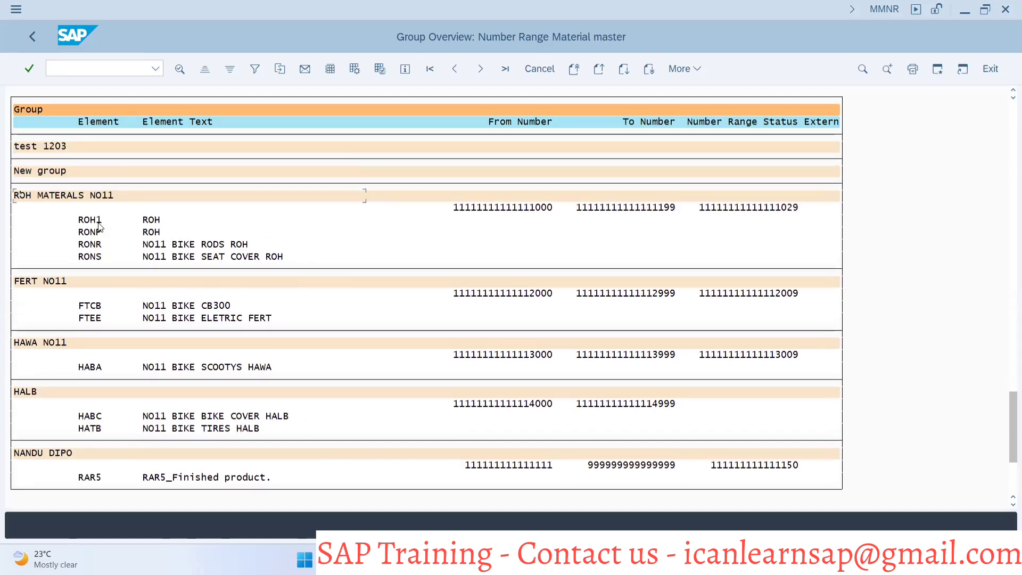
scroll(99, 226, "up", 3)
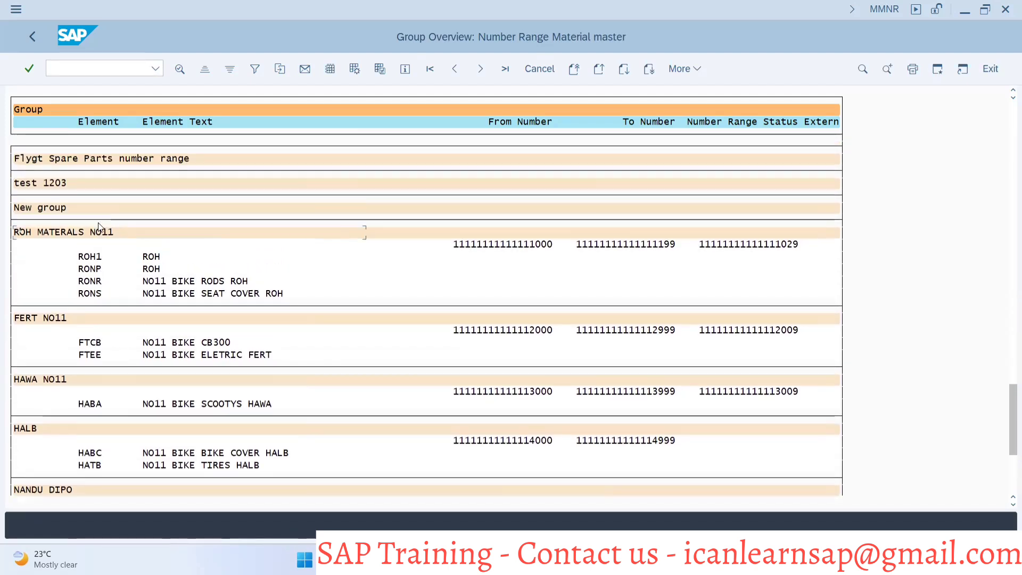
scroll(98, 226, "up", 4)
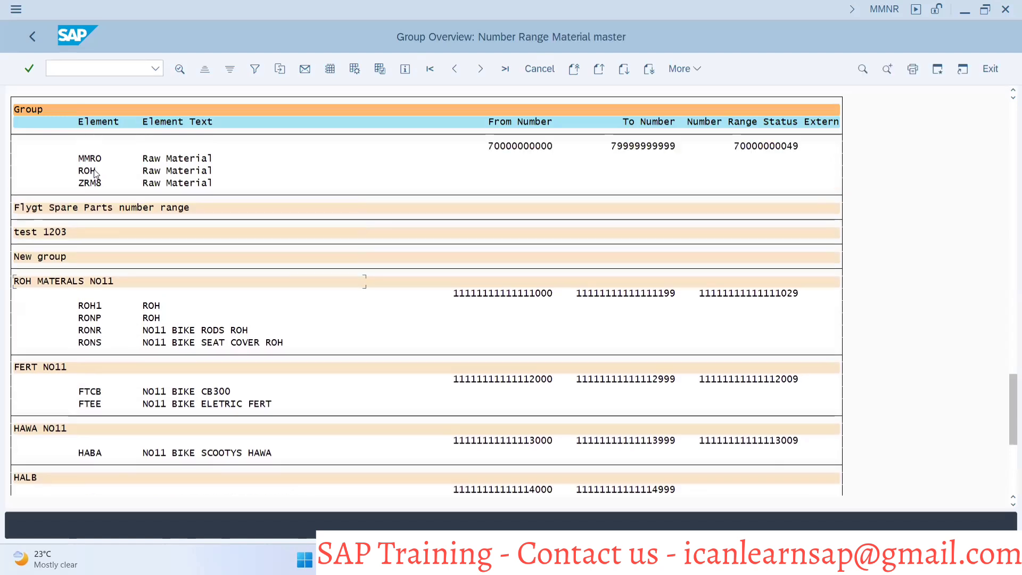
left_click(90, 171)
left_click(30, 39)
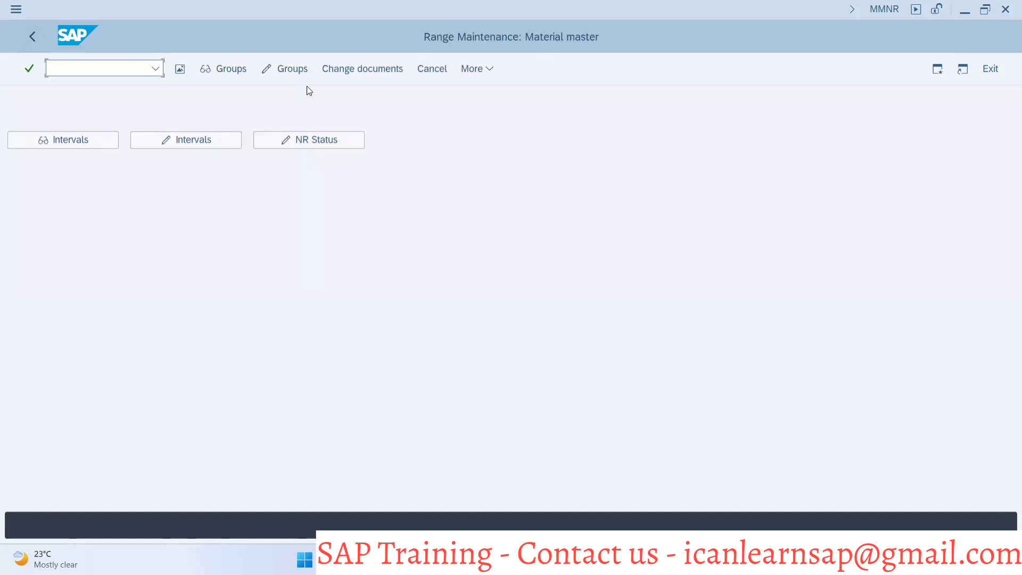
left_click(192, 139)
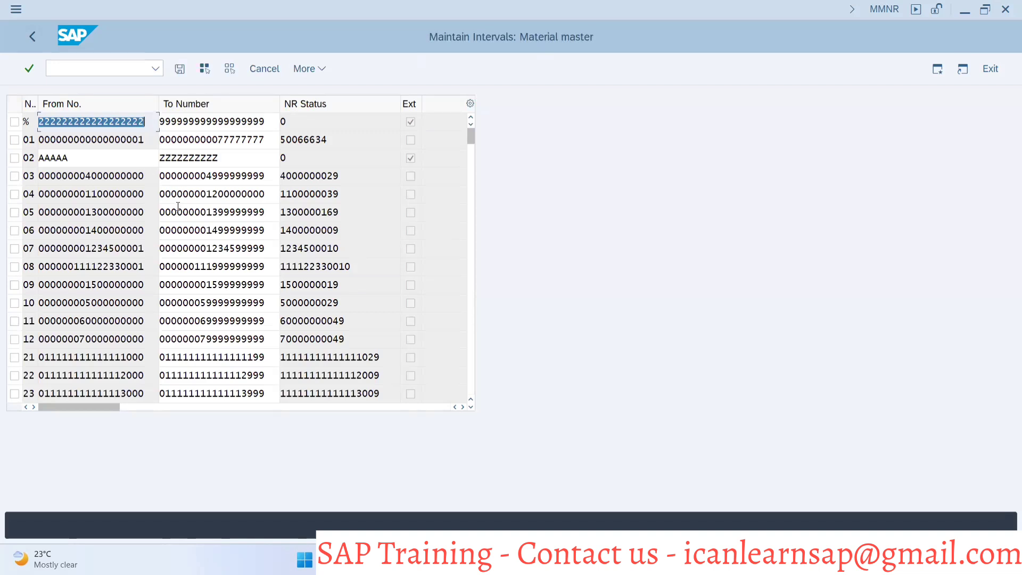
scroll(178, 206, "down", 3)
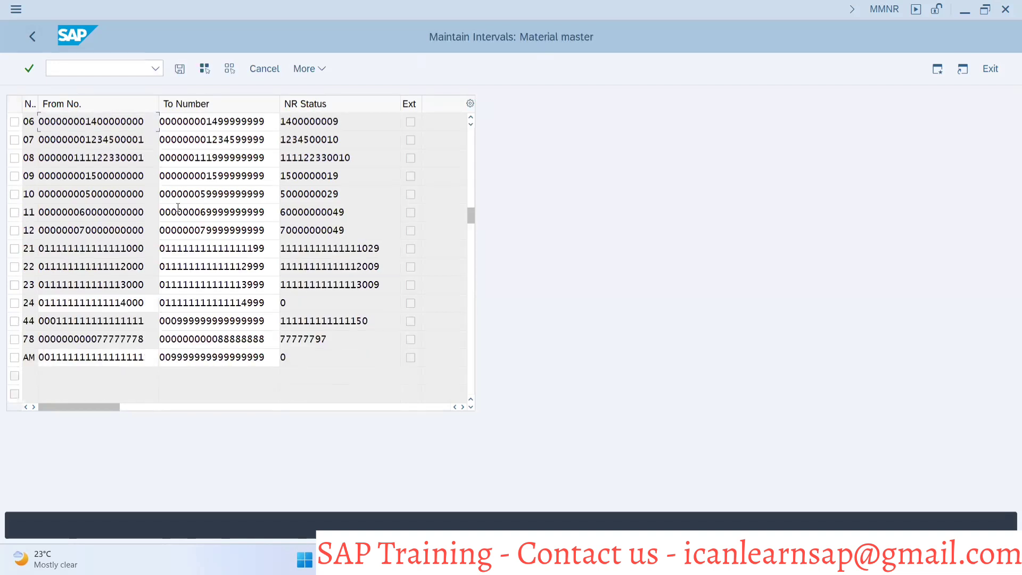
scroll(177, 206, "up", 3)
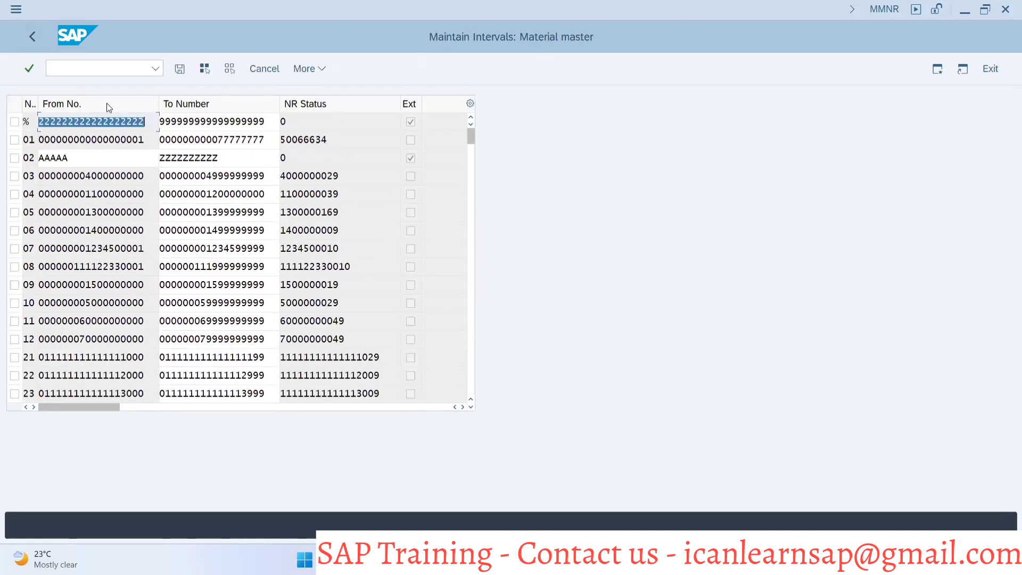
left_click(34, 44)
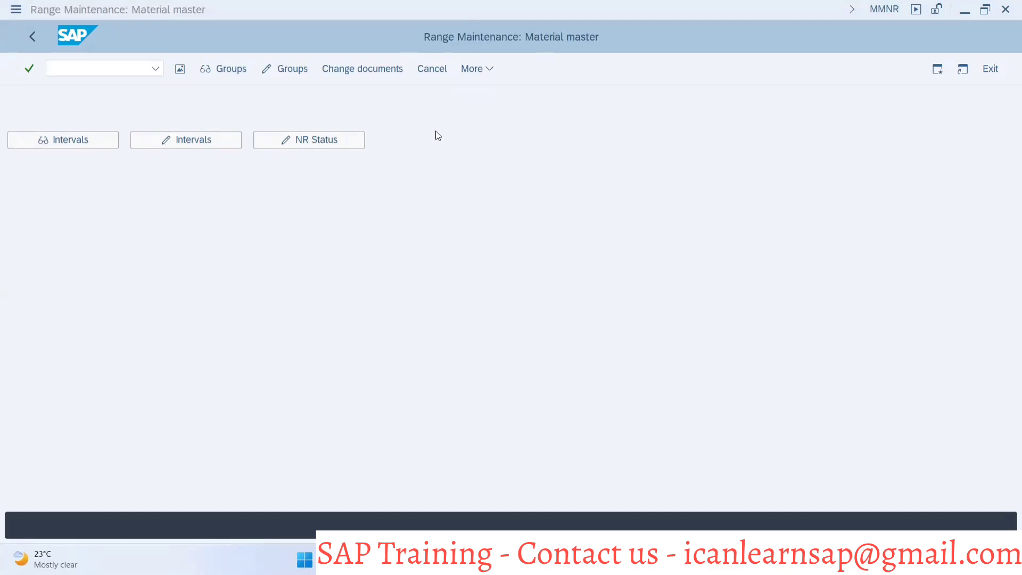
In PowerPoint, bring up slide 9, 'Material group', of the SAP PP Material Master deck
key("alt+Tab")
key("alt+Tab")
key("alt+Tab")
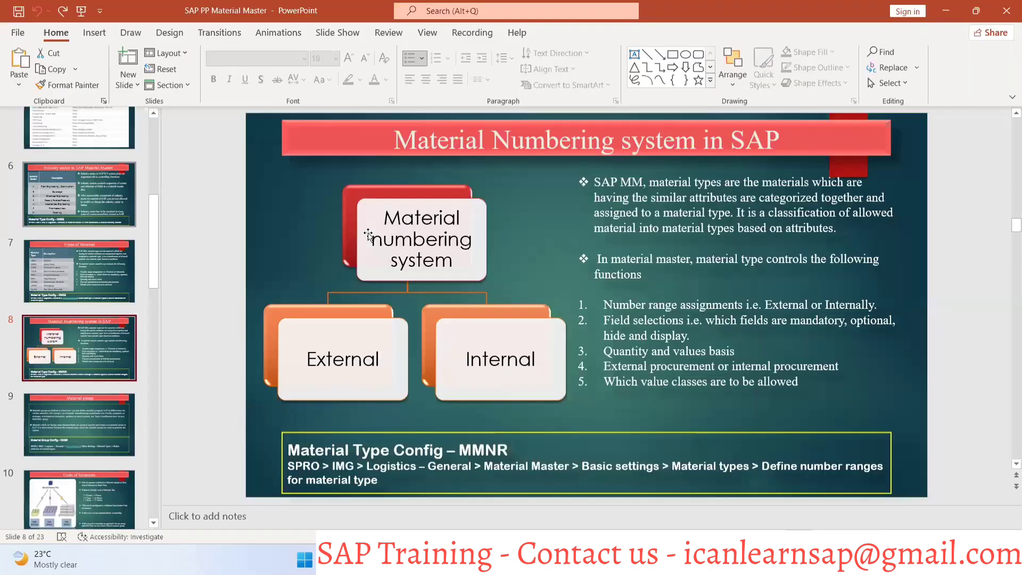
scroll(358, 267, "down", 1)
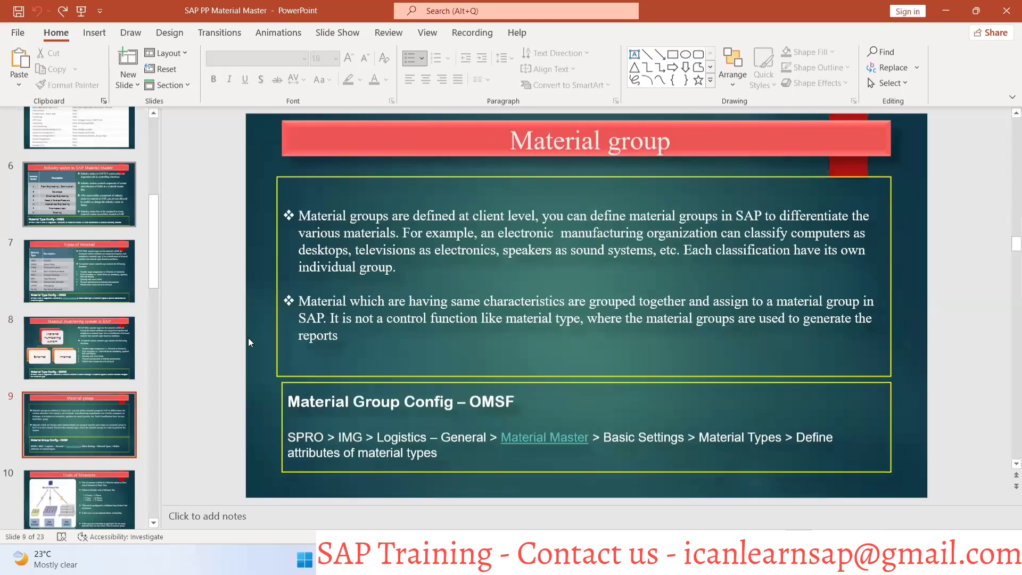
left_click(90, 413)
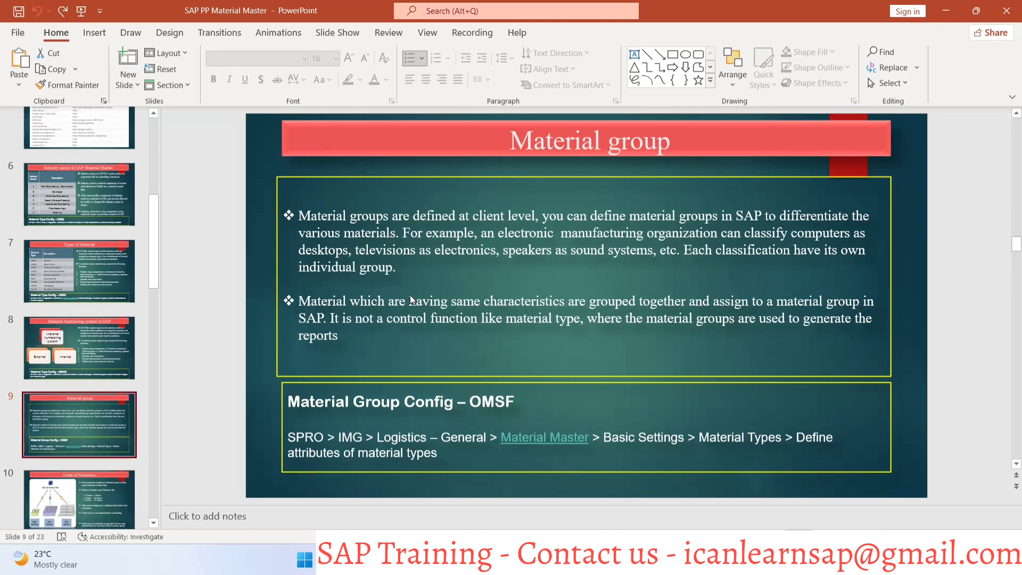
key("alt+Tab")
Show Book1's Sheet2 of Hyundai car groups (Compact Sedan, Hatchback, SUV, MPV), then open Task View
key("Tab")
key("Tab")
key("Tab")
key("Tab")
key("Tab")
key("Tab")
key("Tab")
key("Tab")
key("Tab")
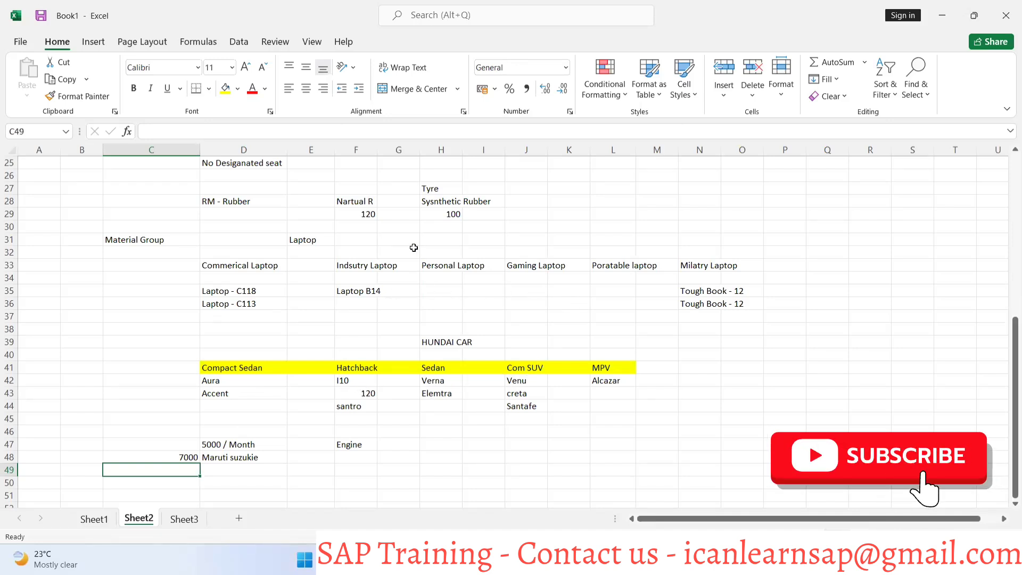
key("super+Tab")
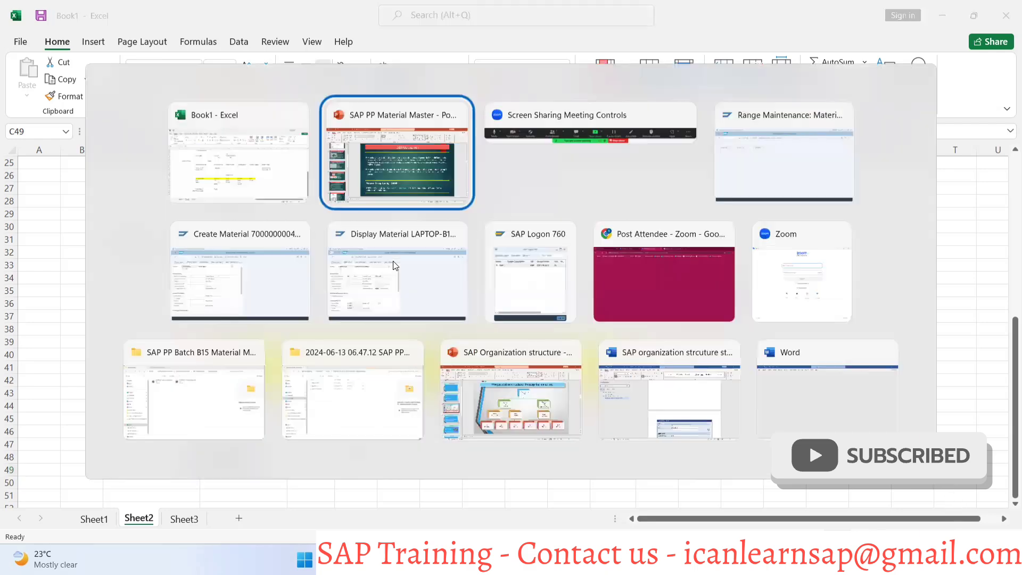